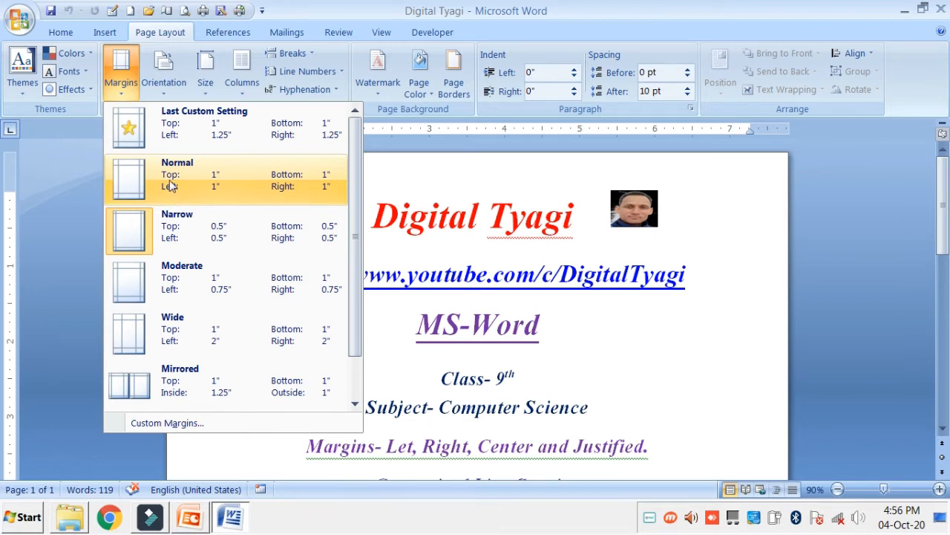
Apply the Normal margin preset to the page and switch it back to the Narrow preset
click(169, 185)
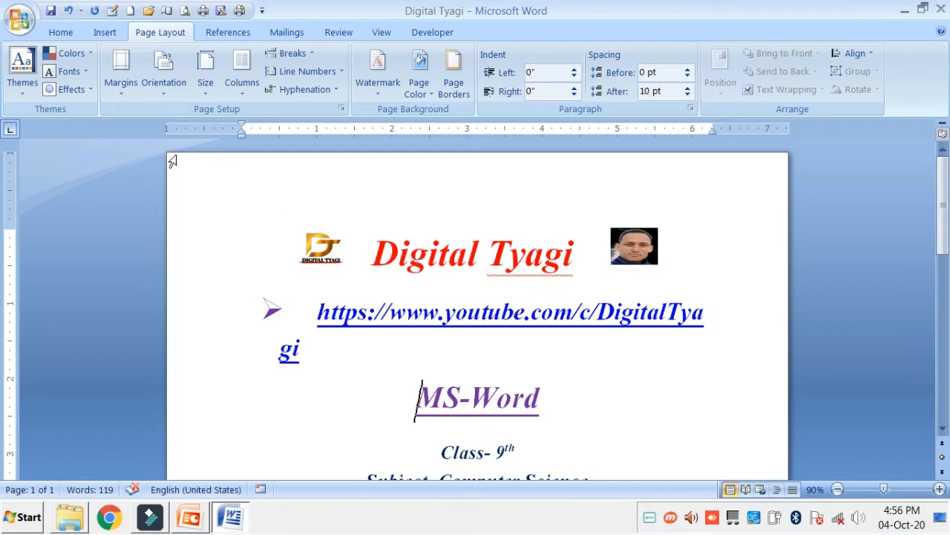
click(123, 89)
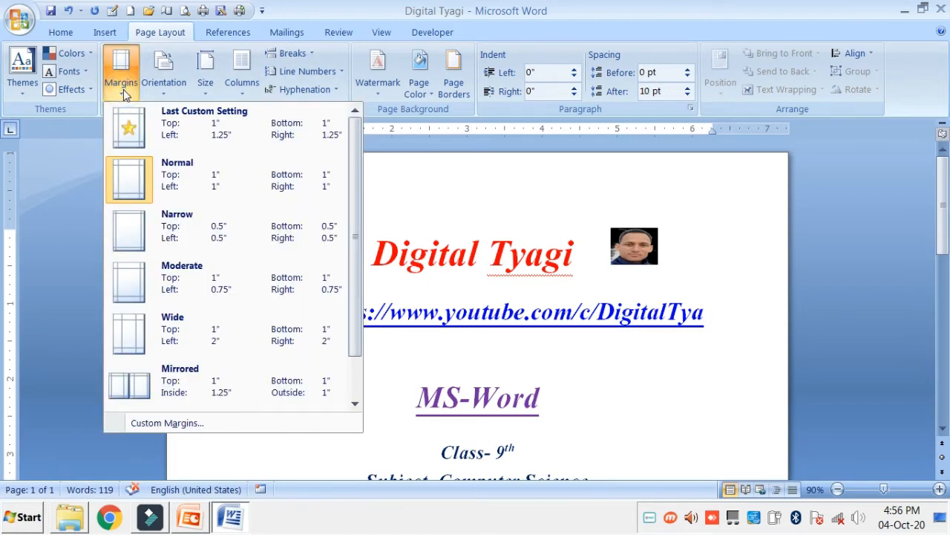
click(165, 236)
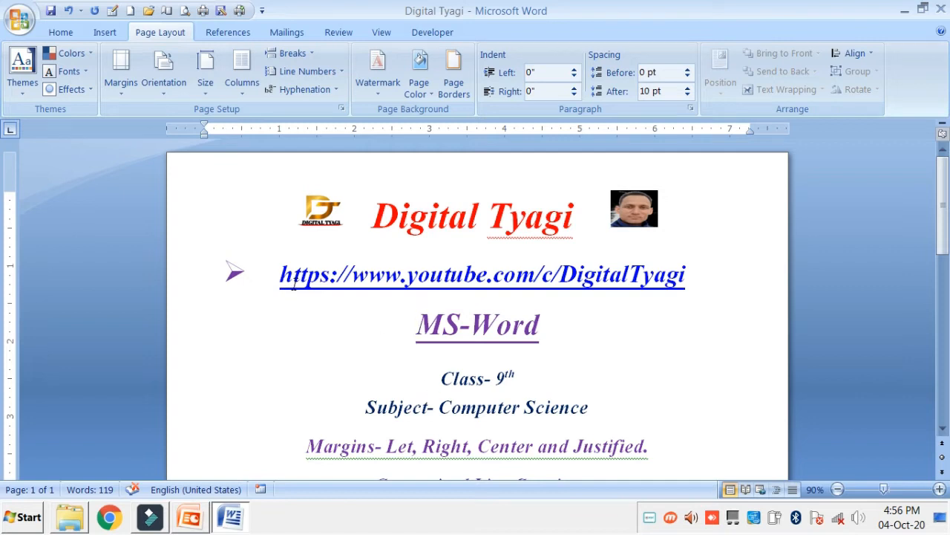
Examine how the text sits between the page edges throughout the document with the Narrow margins applied
click(189, 273)
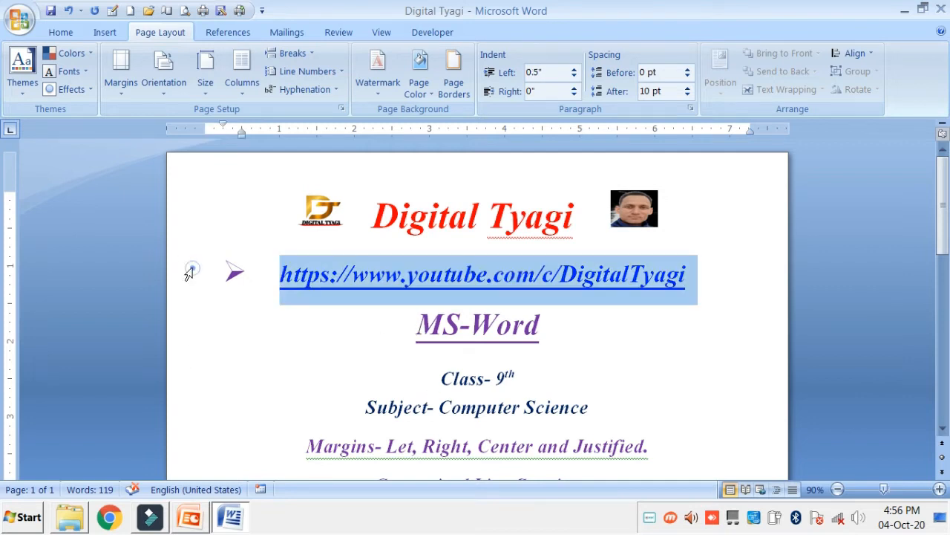
click(426, 178)
click(736, 272)
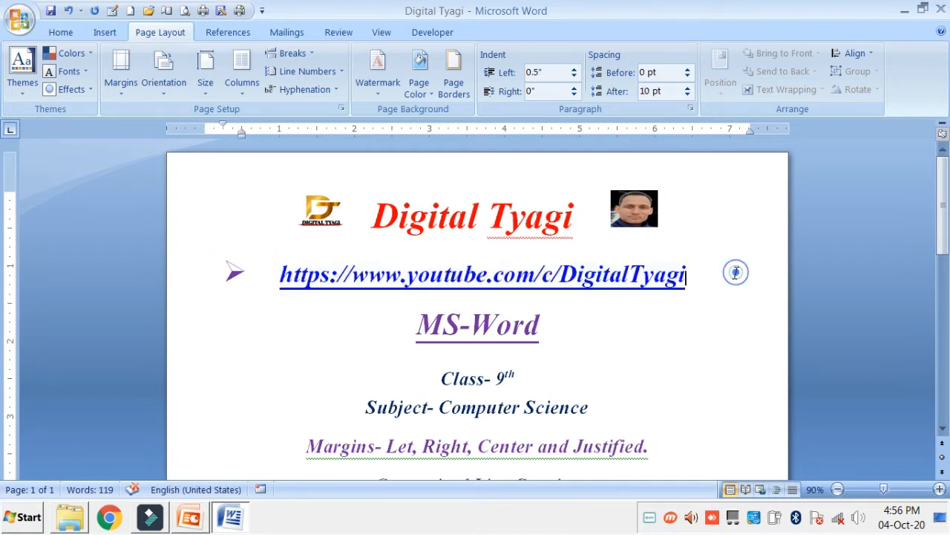
scroll(547, 320, down, 15)
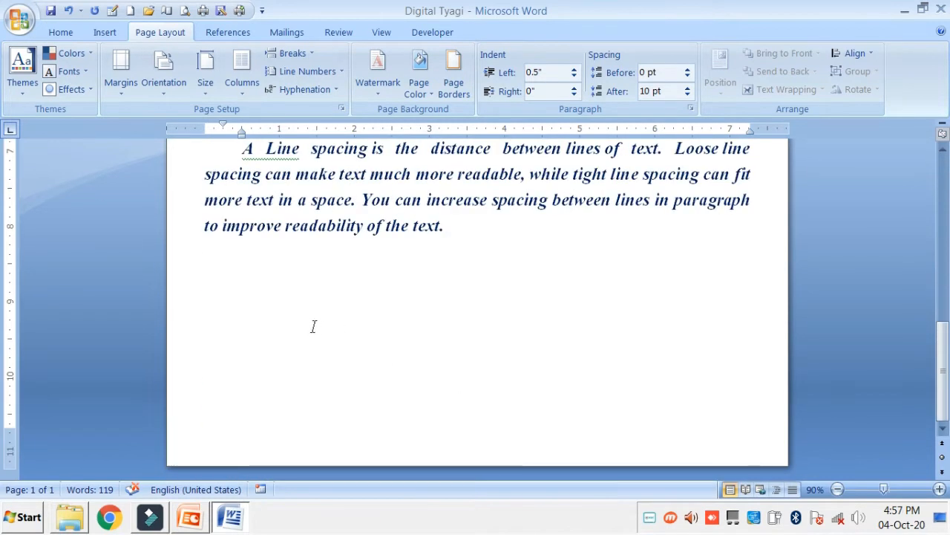
click(343, 436)
scroll(346, 433, up, 3)
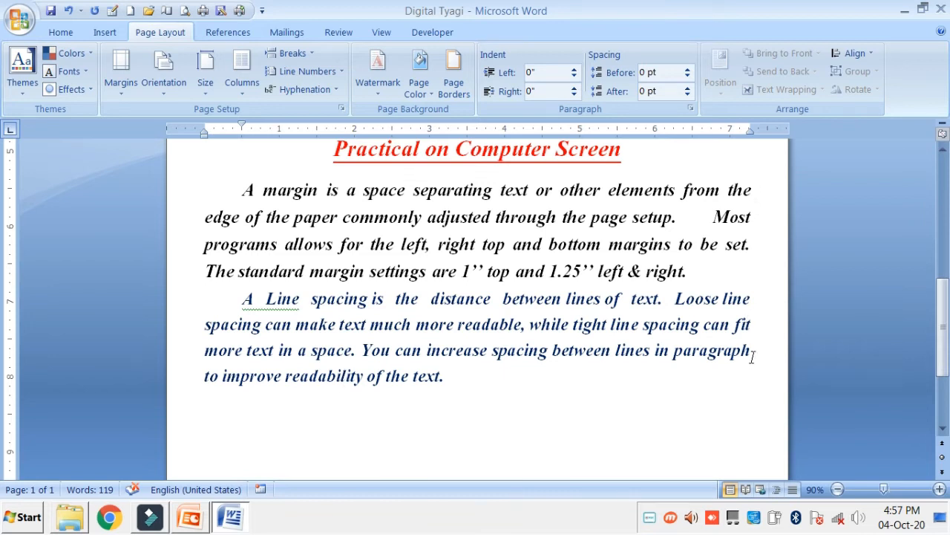
scroll(752, 357, up, 2)
scroll(752, 312, down, 2)
scroll(292, 262, up, 7)
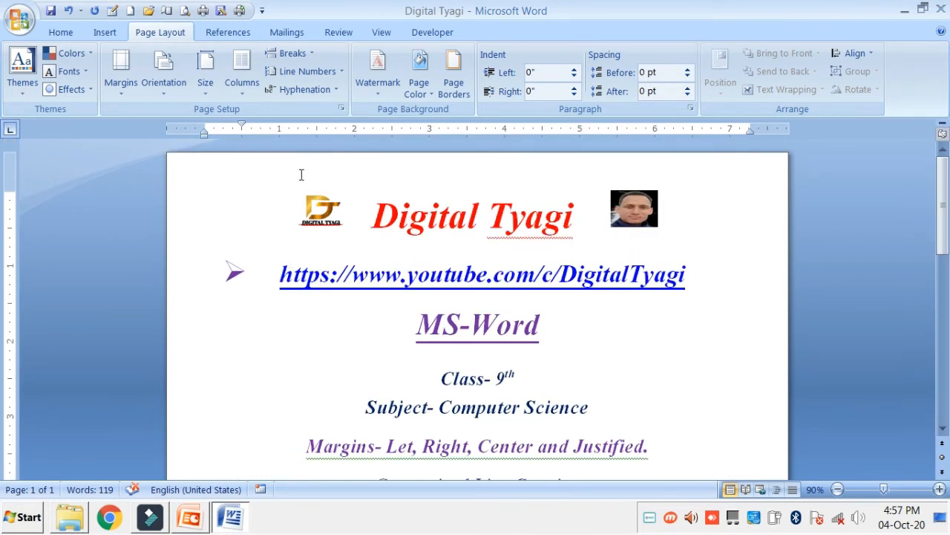
Change the page orientation to Landscape and check how the text flows across the pages
click(437, 161)
click(164, 91)
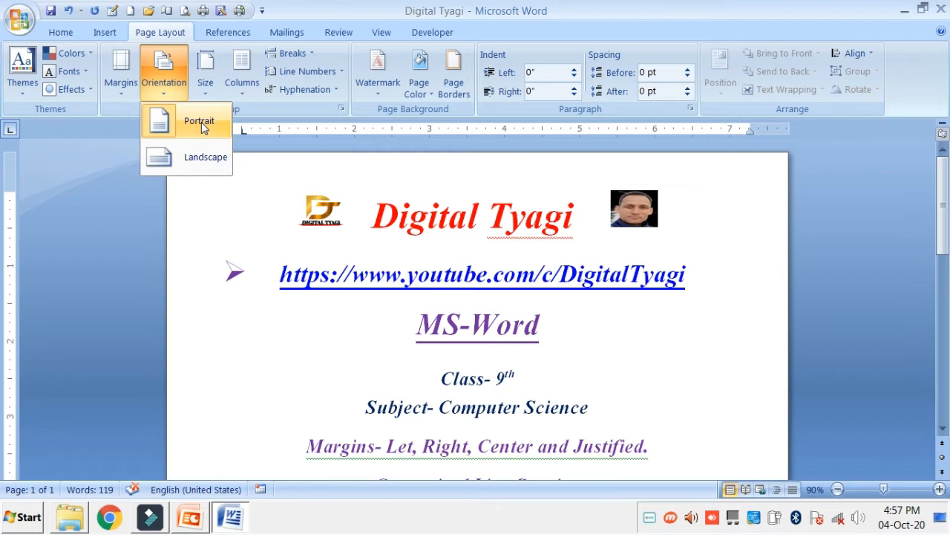
click(195, 161)
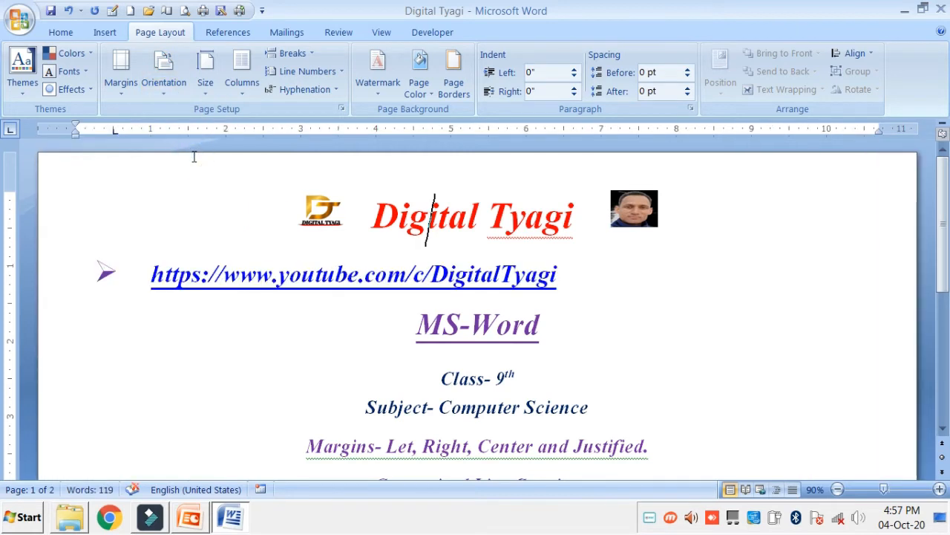
scroll(470, 331, down, 10)
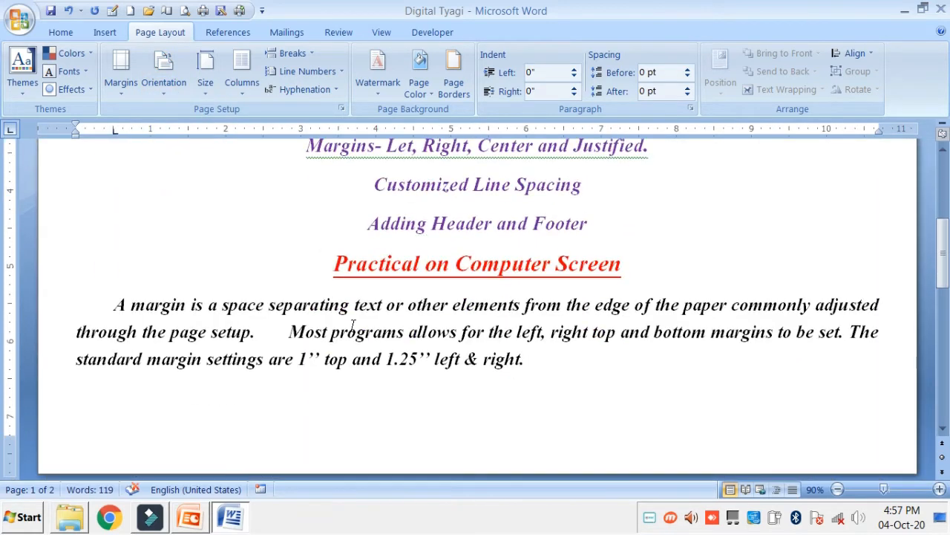
scroll(355, 328, up, 3)
scroll(355, 328, down, 5)
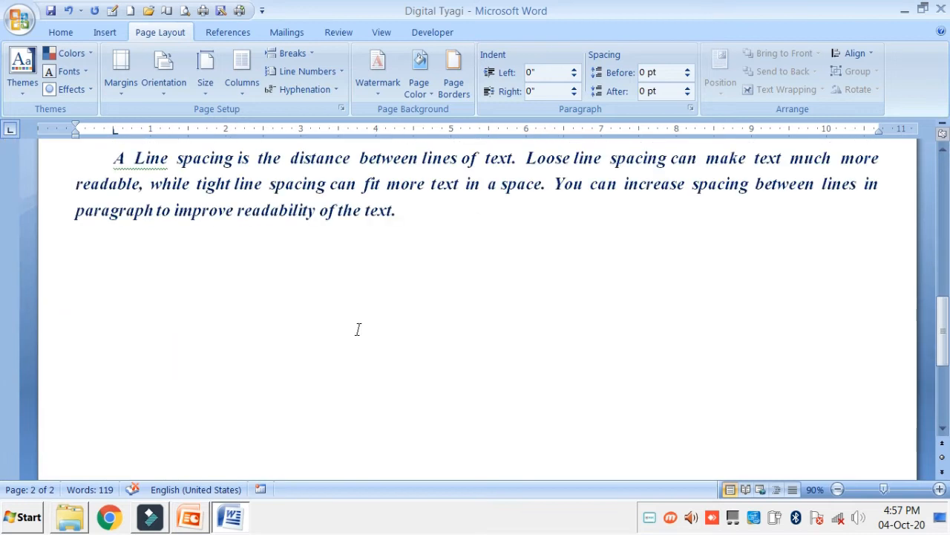
scroll(357, 328, down, 2)
scroll(358, 329, up, 15)
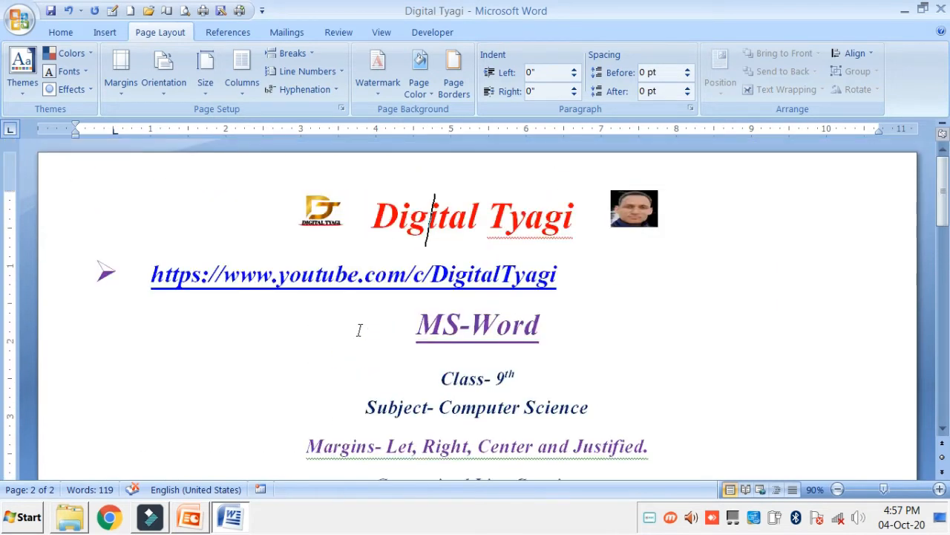
Choose the A4 paper size for the document and set the page orientation to Portrait
click(209, 99)
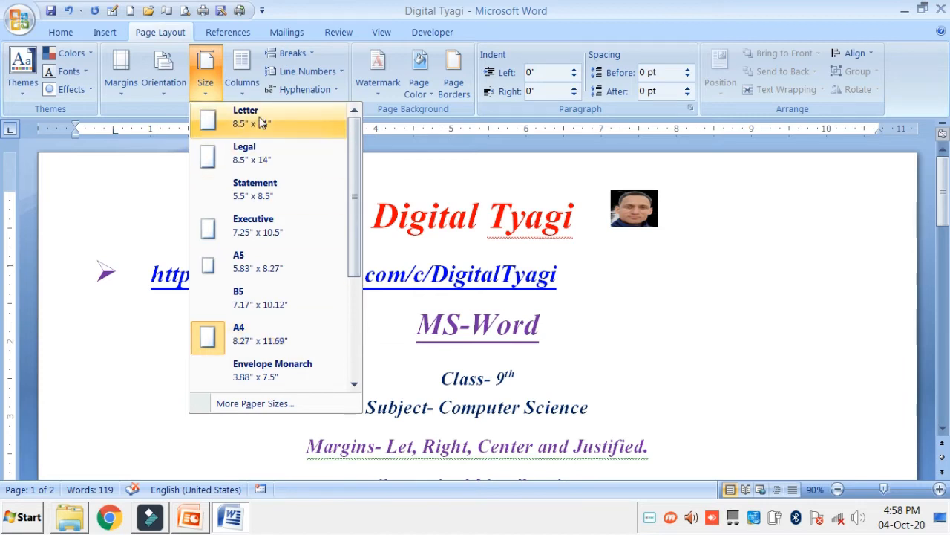
click(245, 337)
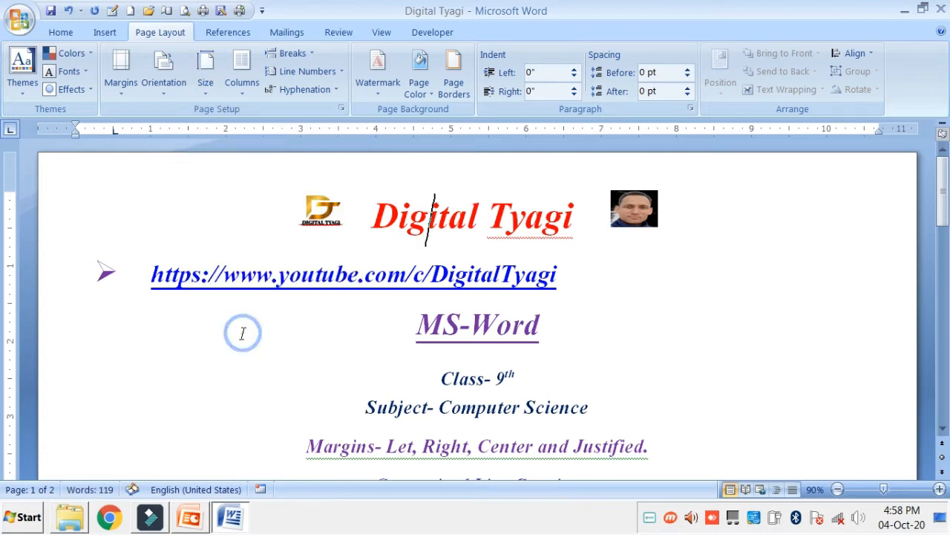
click(165, 91)
click(192, 121)
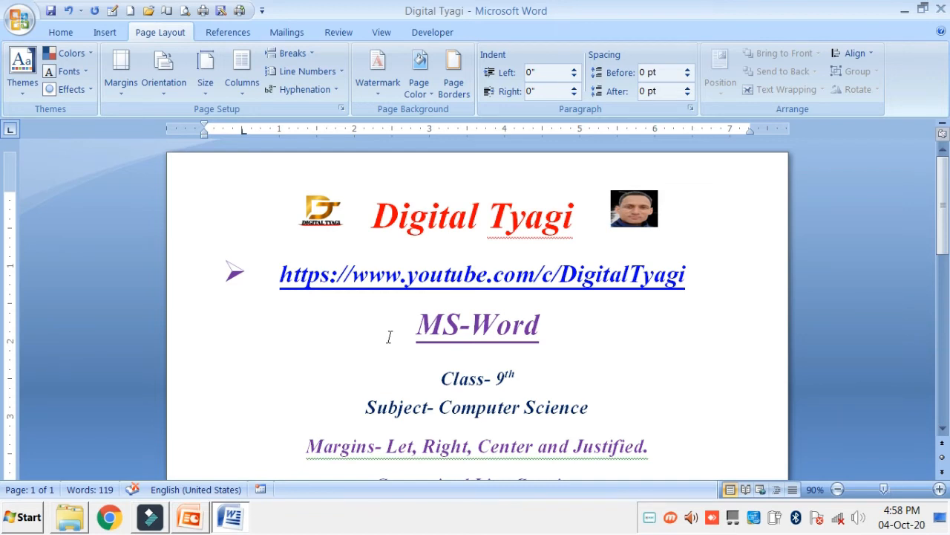
In the Page Setup settings, set the top margin to 0.7 inches and the left margin to 0.2 inches
click(342, 110)
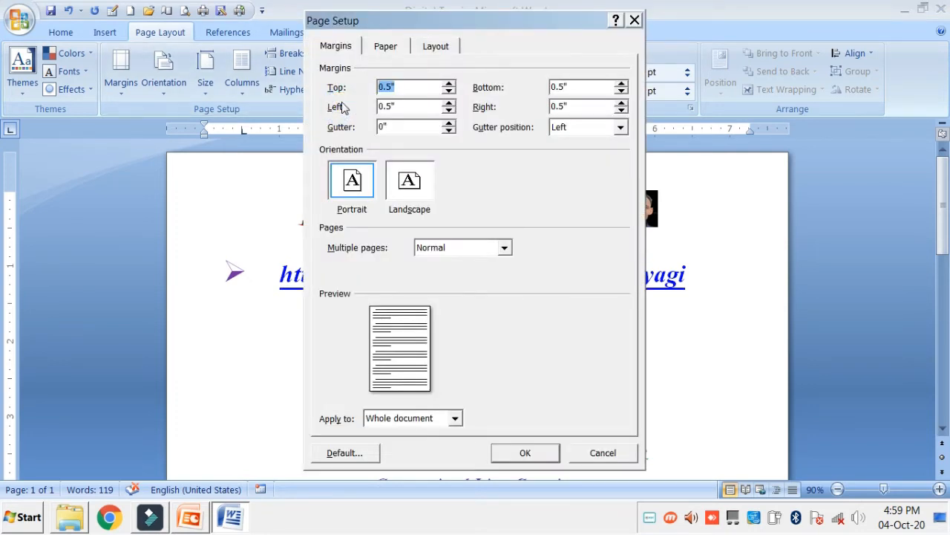
click(334, 48)
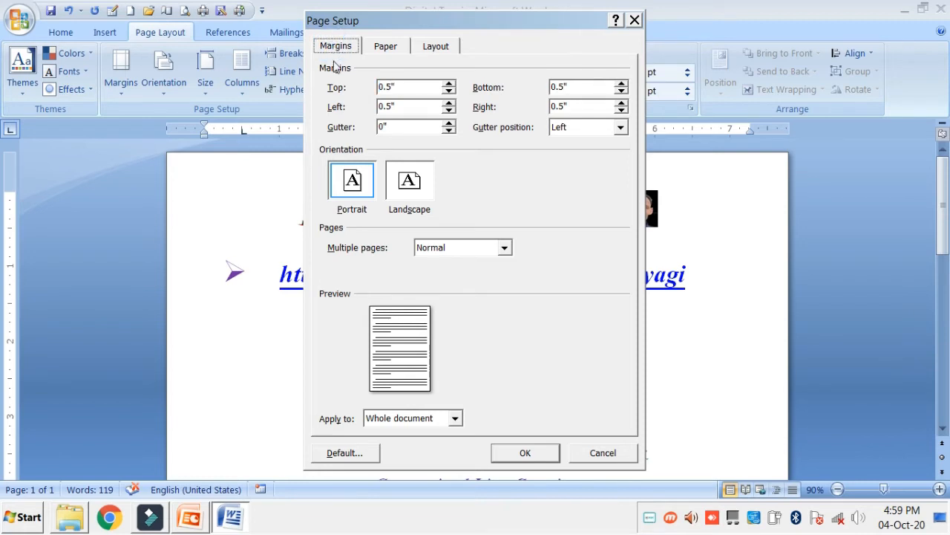
click(450, 87)
click(450, 87)
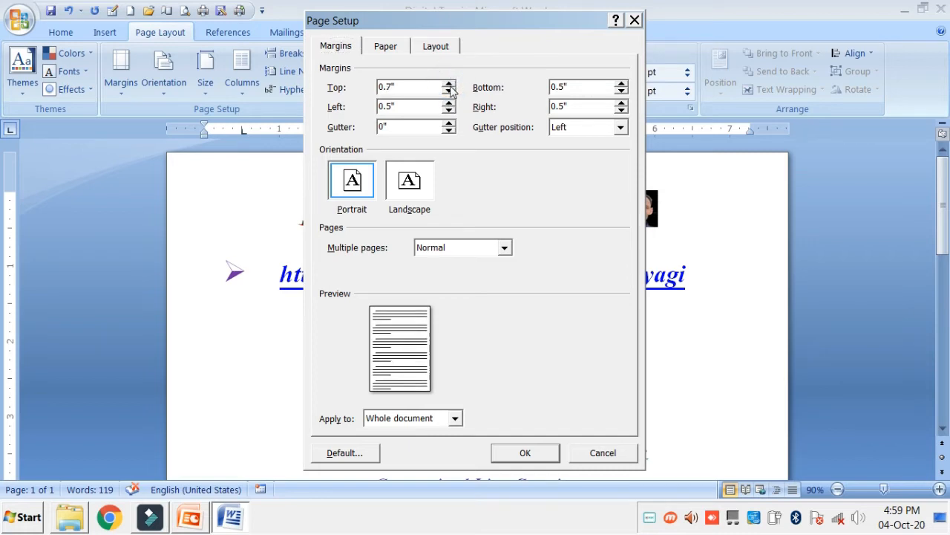
click(449, 111)
click(449, 110)
click(449, 110)
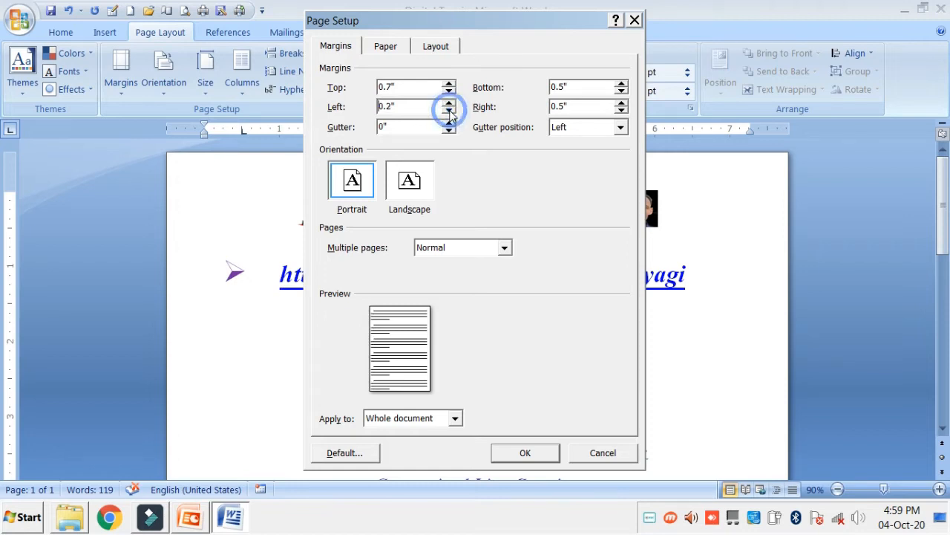
Adjust the bottom and right page margins until both are set to 0.3 inches
click(621, 84)
click(621, 84)
click(622, 92)
click(622, 91)
click(622, 92)
click(621, 103)
click(620, 103)
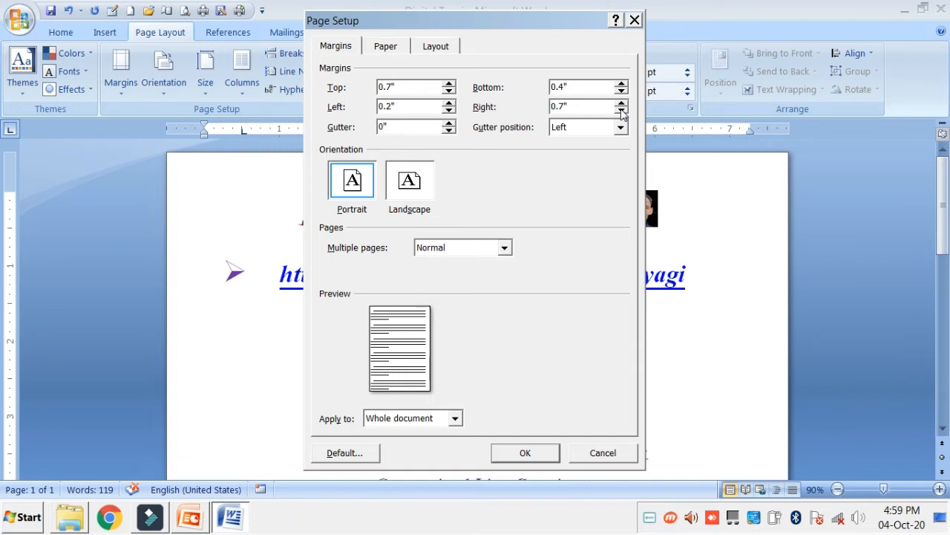
click(622, 111)
click(623, 110)
click(622, 111)
click(622, 110)
click(622, 91)
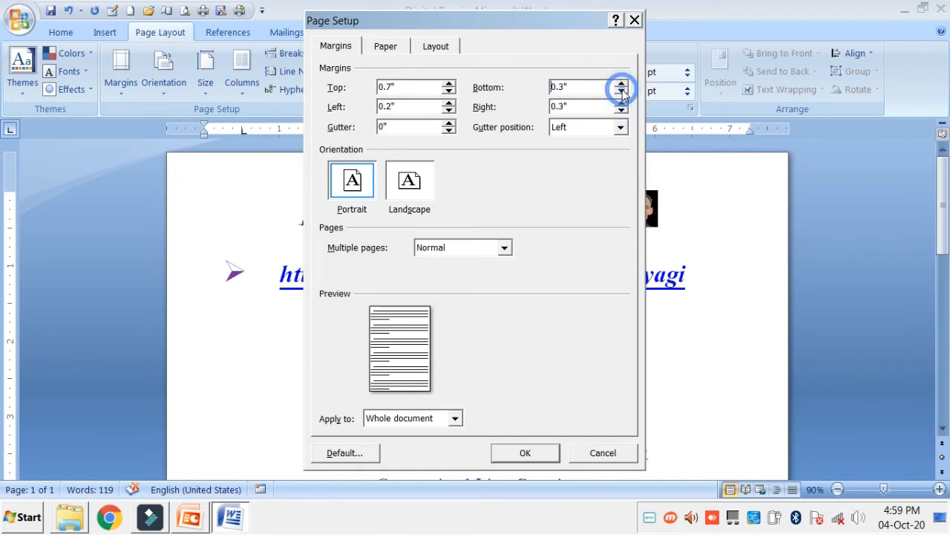
Increase the left page margin to 0.7 inches
click(449, 102)
click(448, 102)
click(449, 102)
click(449, 103)
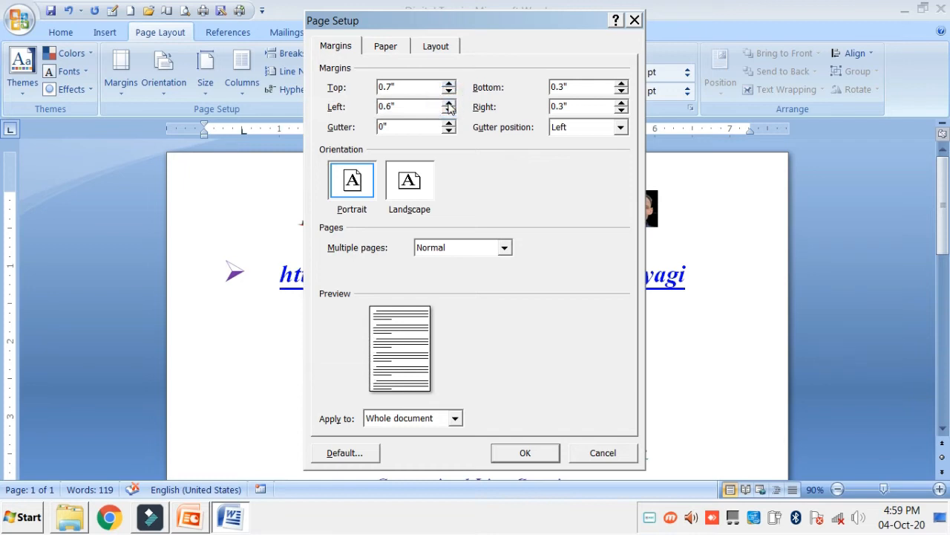
click(449, 103)
Choose Landscape orientation in the page setup, keeping multiple pages at Normal and applying the settings to the whole document
click(352, 182)
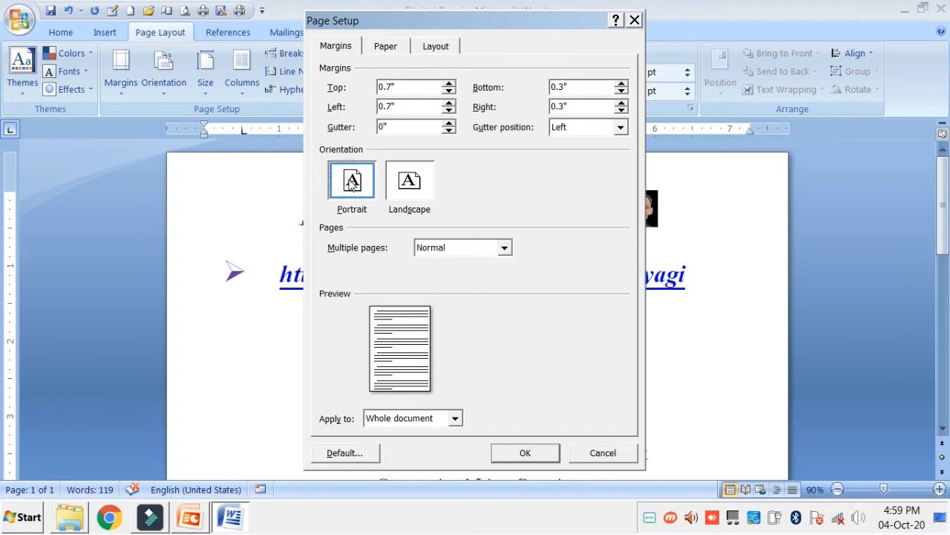
click(410, 186)
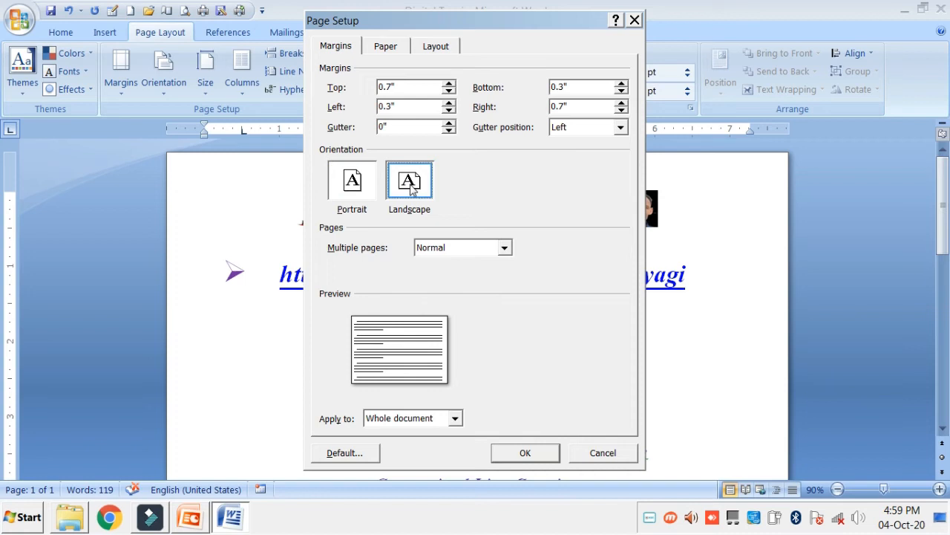
click(505, 250)
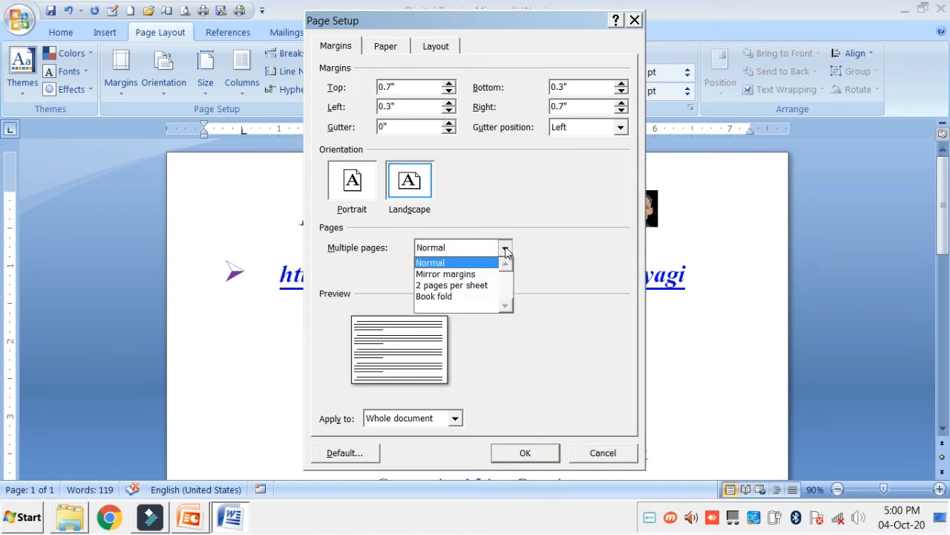
click(438, 263)
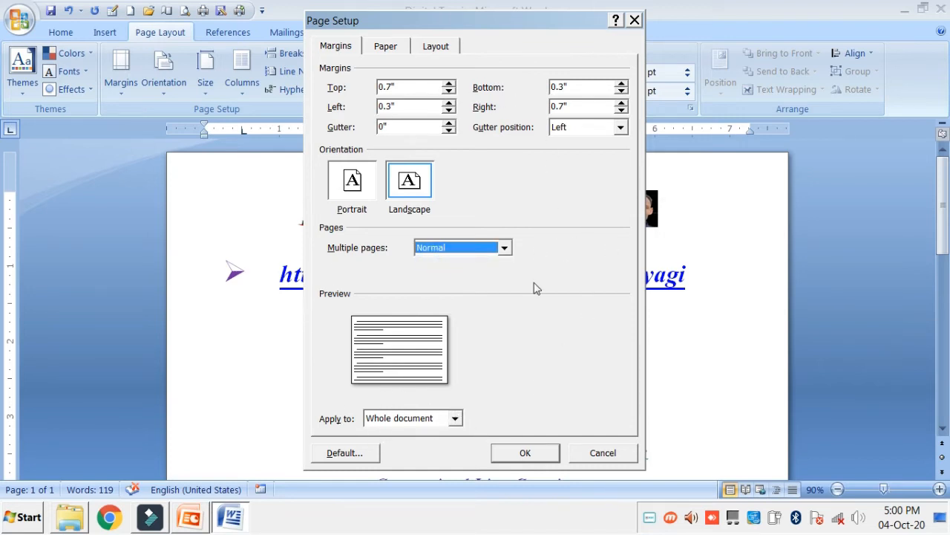
click(455, 419)
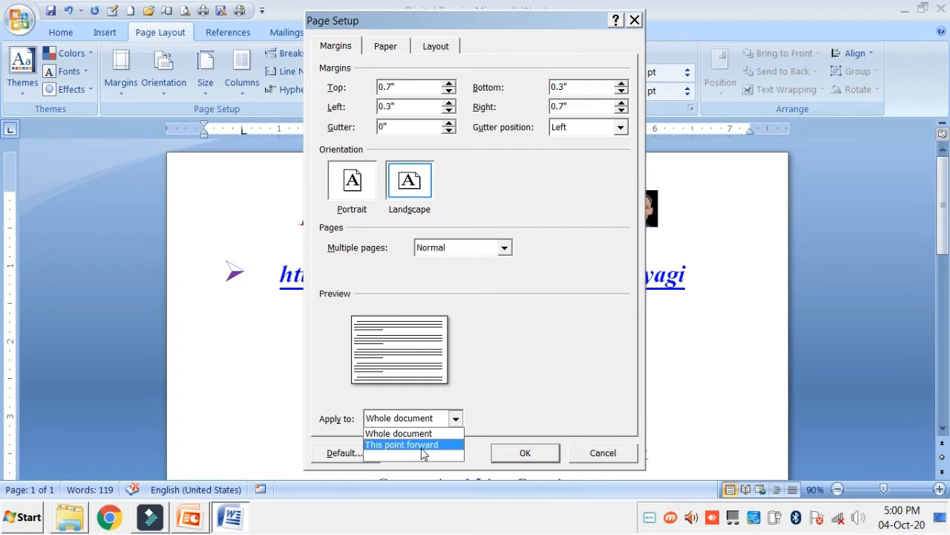
click(405, 420)
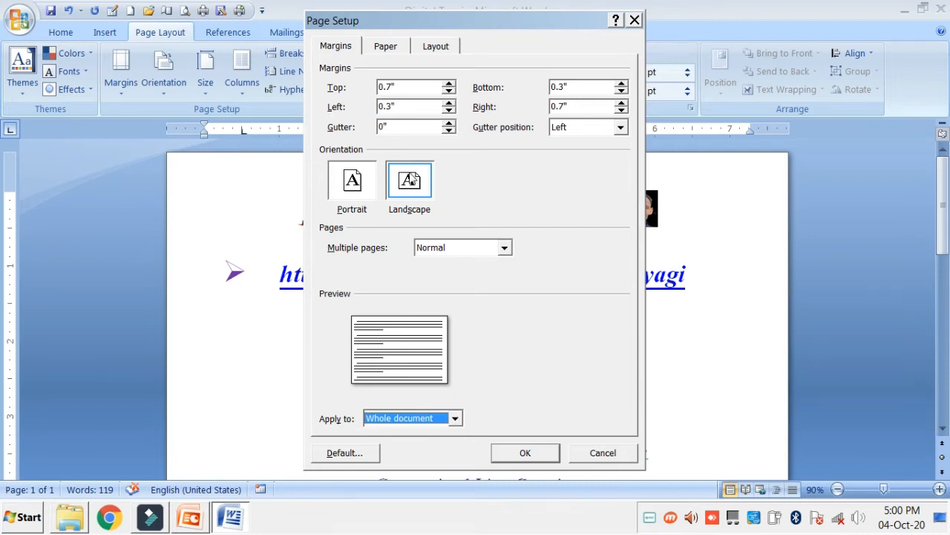
Look through the available paper sizes in the page setup and set the paper size to Executive
click(386, 47)
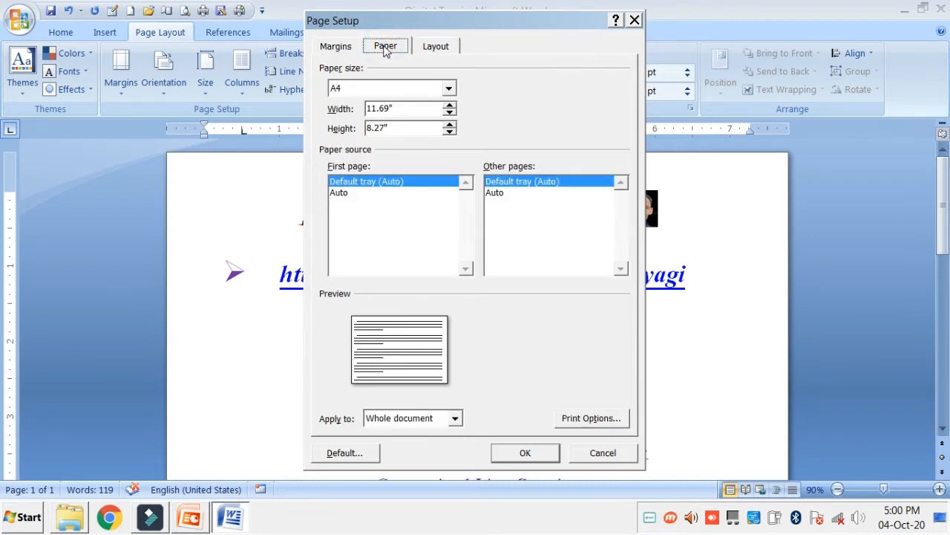
click(449, 89)
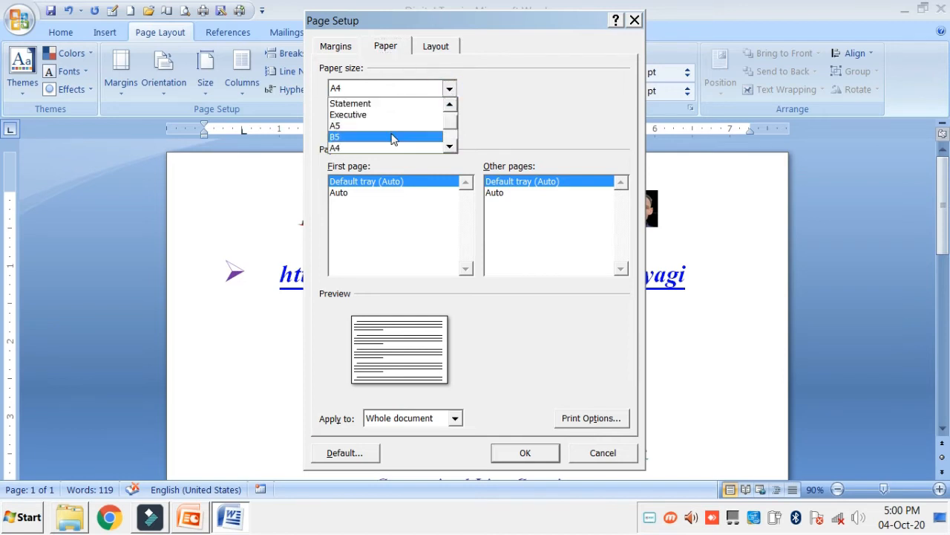
click(448, 145)
scroll(388, 137, down, 1)
scroll(388, 138, up, 2)
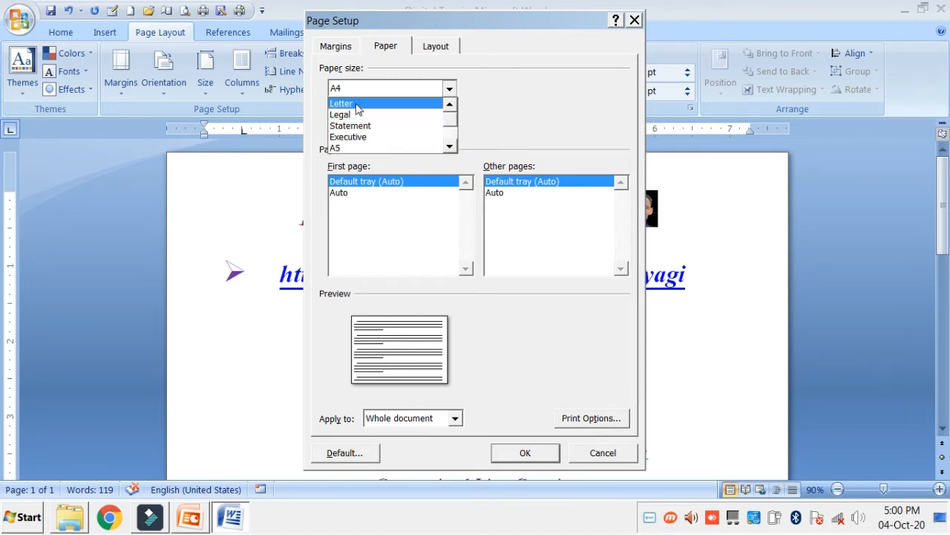
scroll(340, 144, down, 1)
scroll(340, 145, down, 2)
key(Escape)
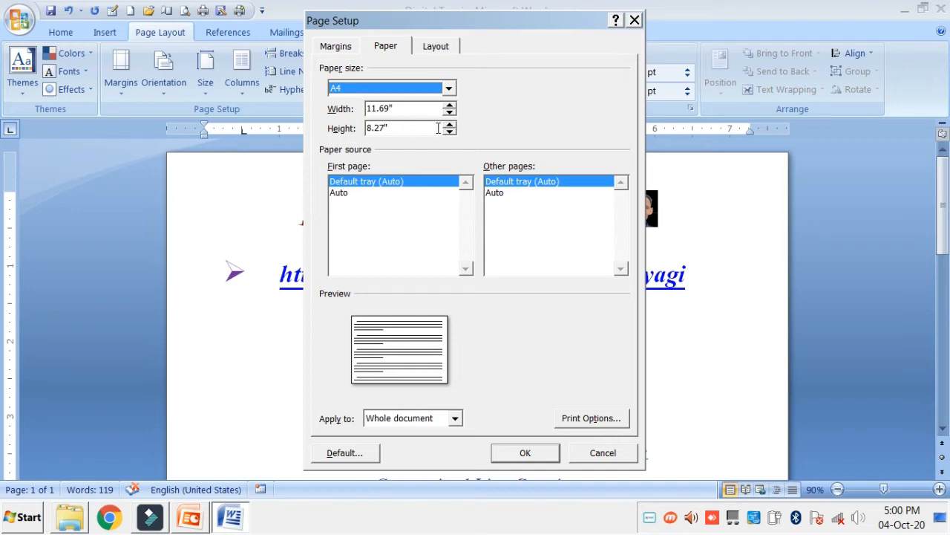
click(449, 88)
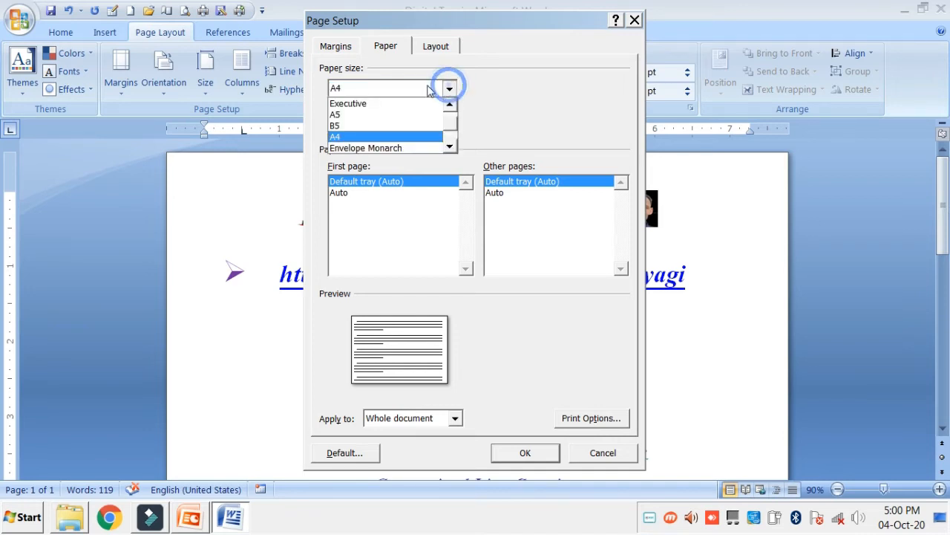
click(371, 97)
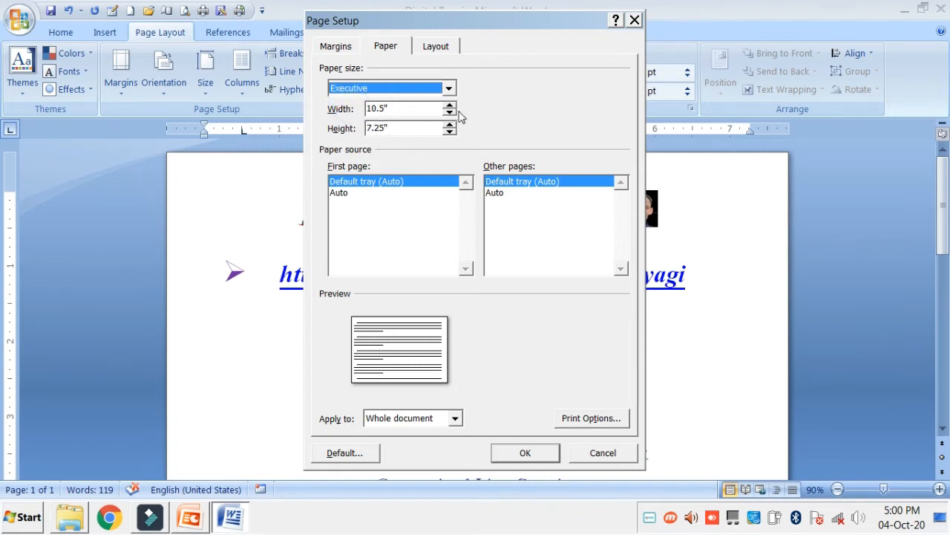
Set the paper size to A4 and review the display and printing options, accepting them unchanged
click(449, 89)
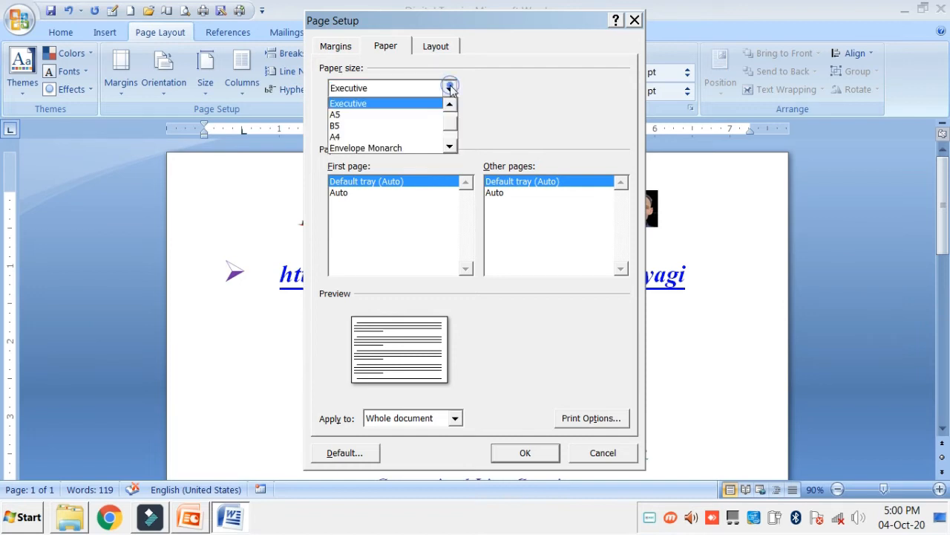
click(343, 137)
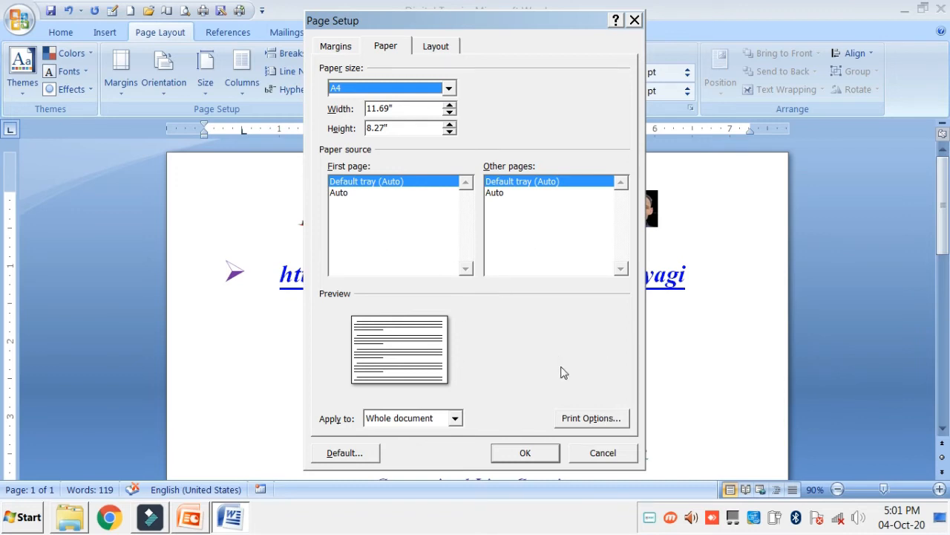
click(588, 418)
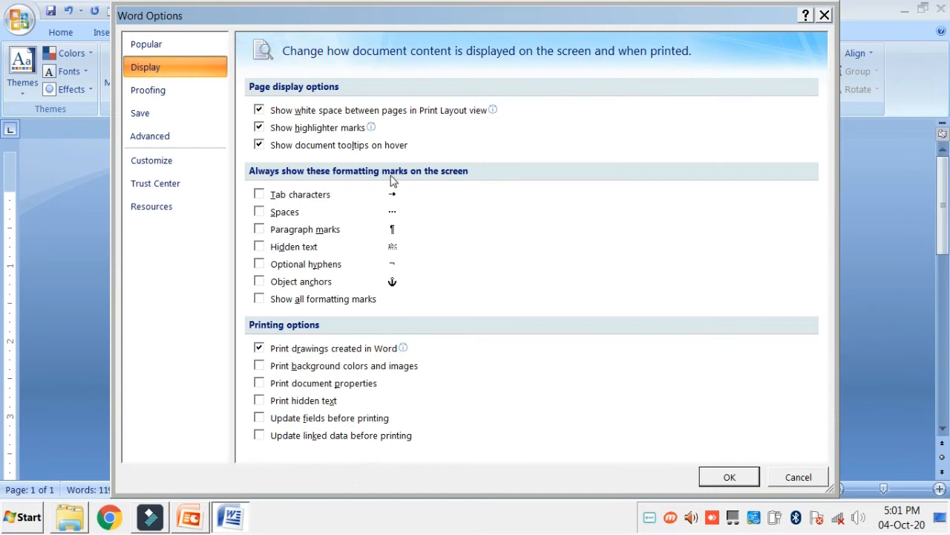
click(729, 477)
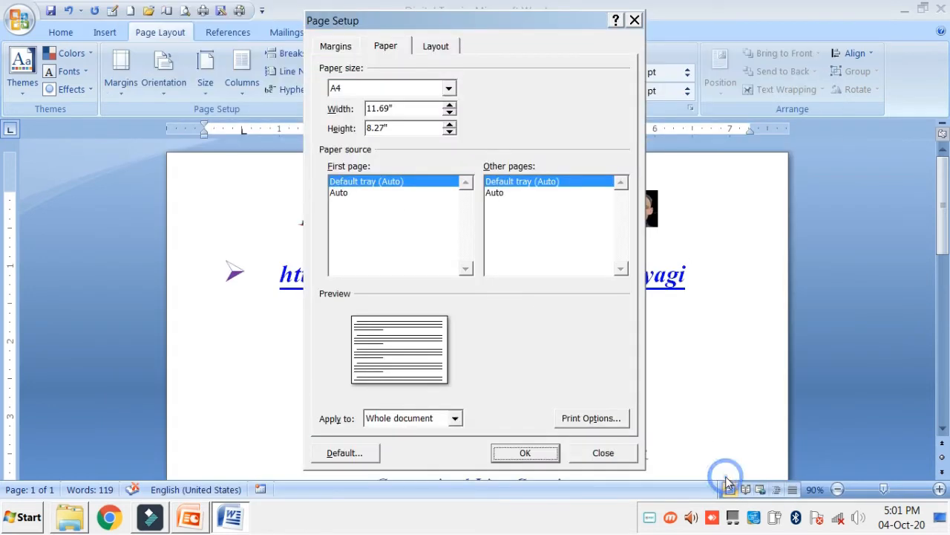
Keep the section start at New page in the layout settings, with the header 2" and the footer 1.3" from the edge
click(437, 47)
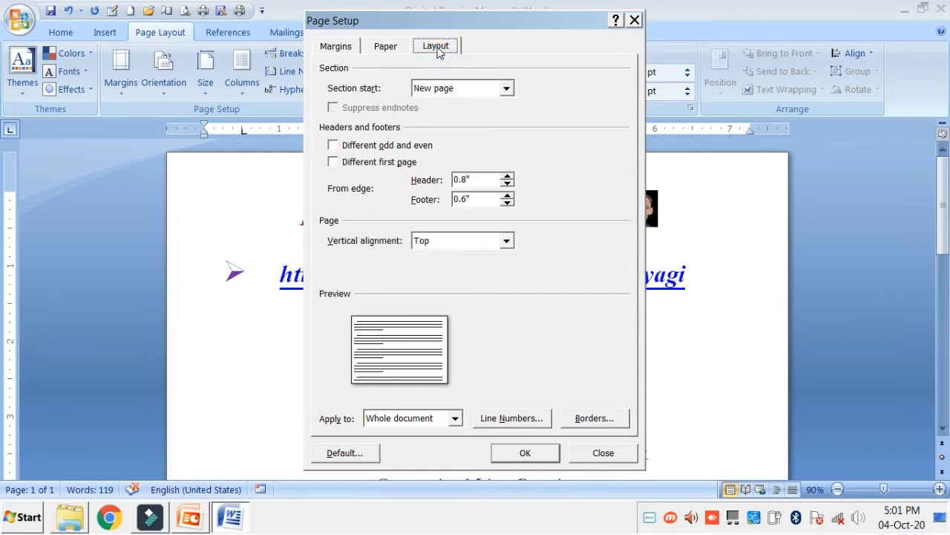
click(506, 89)
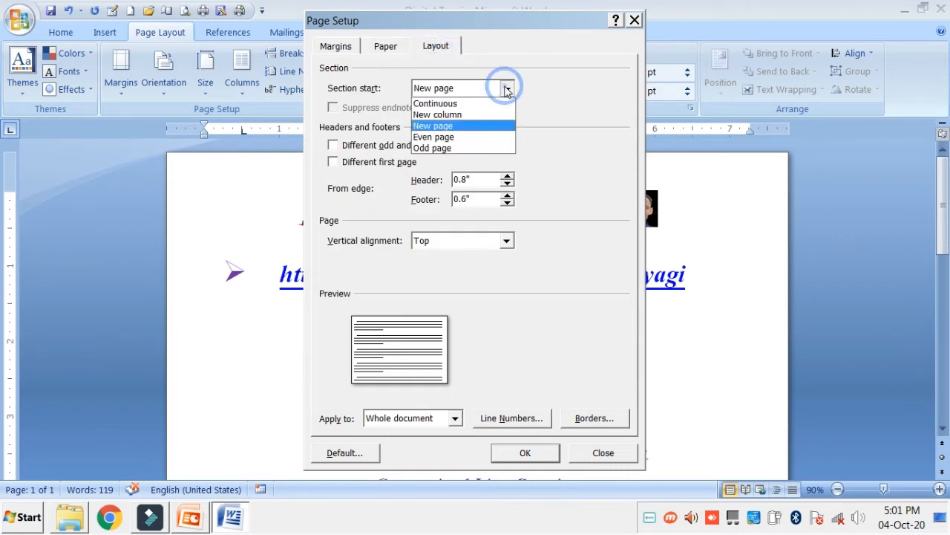
click(506, 89)
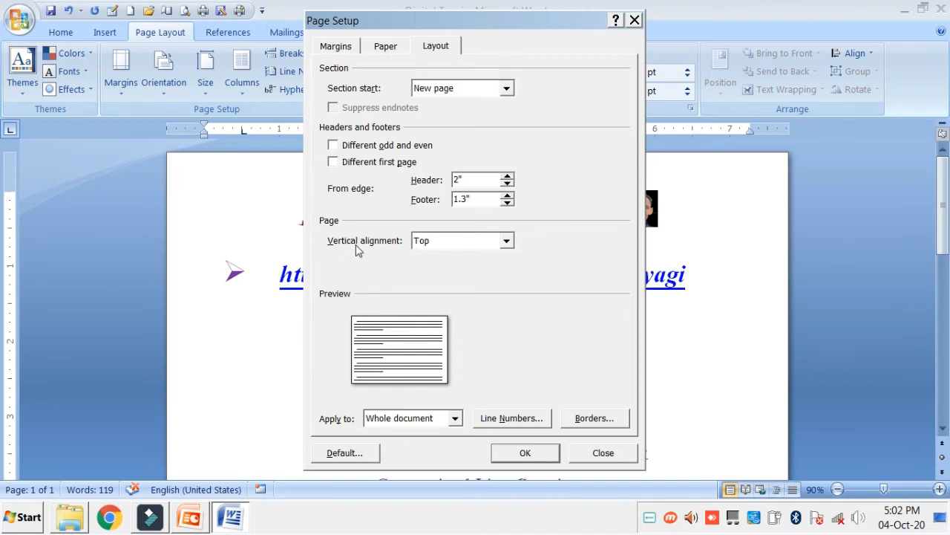
Try Center as the page's vertical alignment, return it to Top and keep the settings applied to the whole document
click(506, 242)
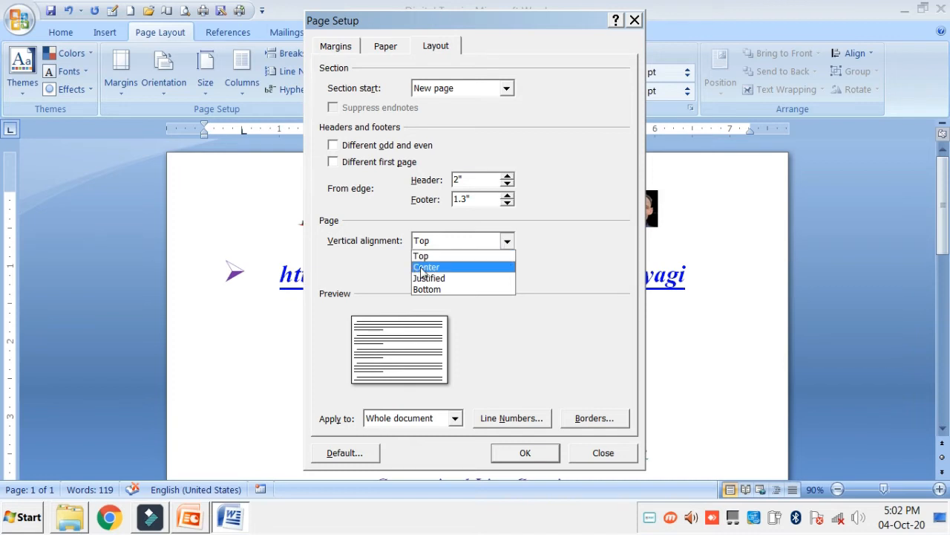
click(425, 267)
click(506, 241)
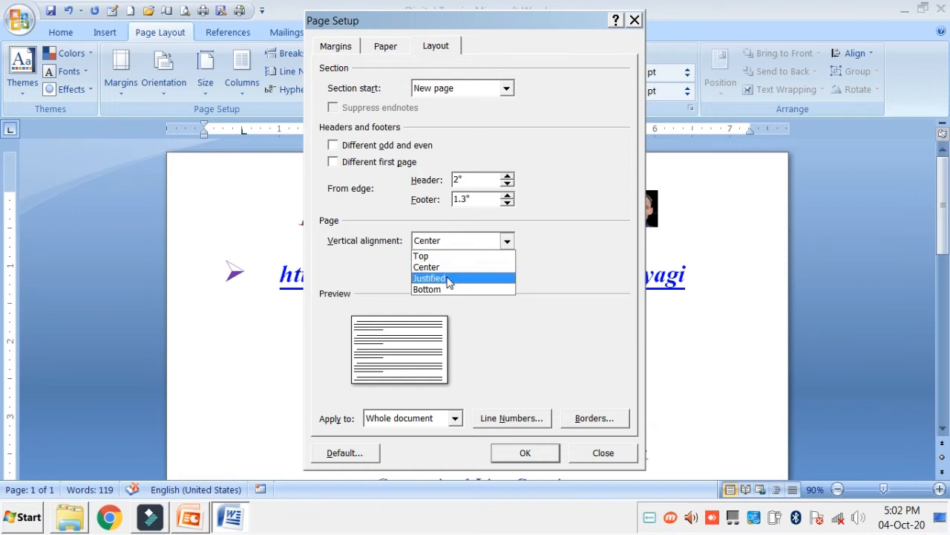
click(482, 255)
click(506, 241)
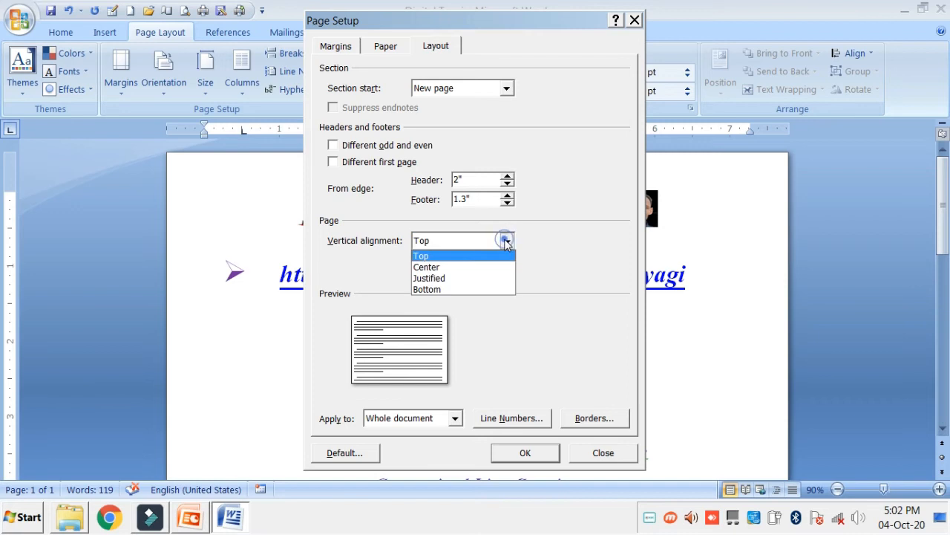
click(425, 268)
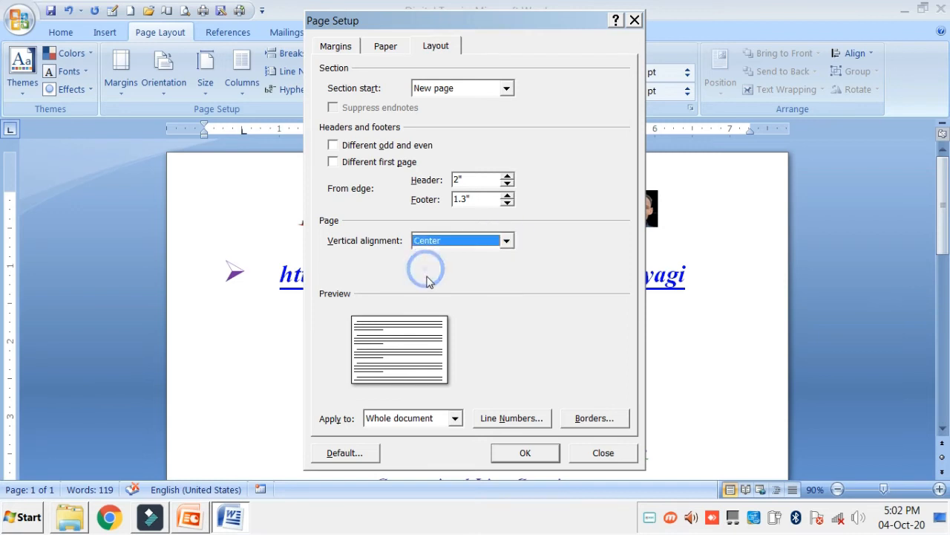
click(506, 243)
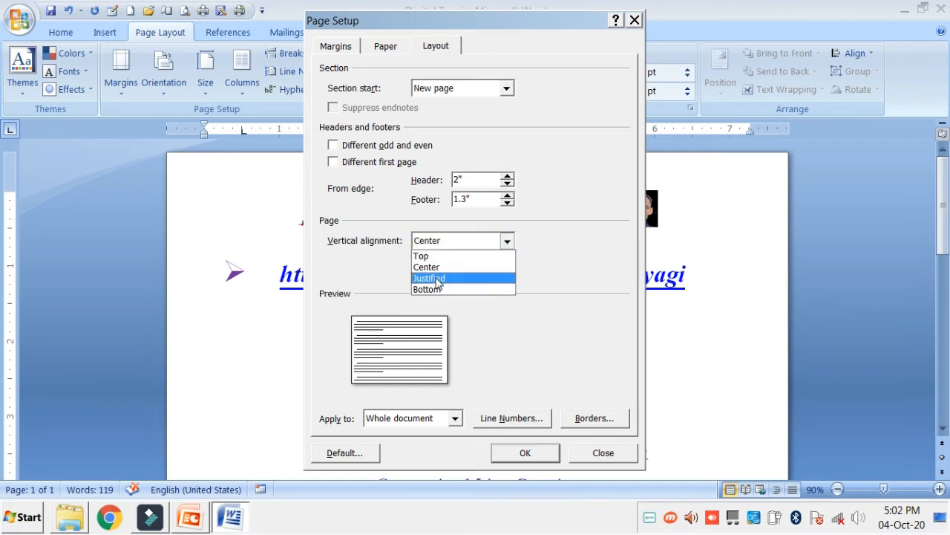
click(424, 256)
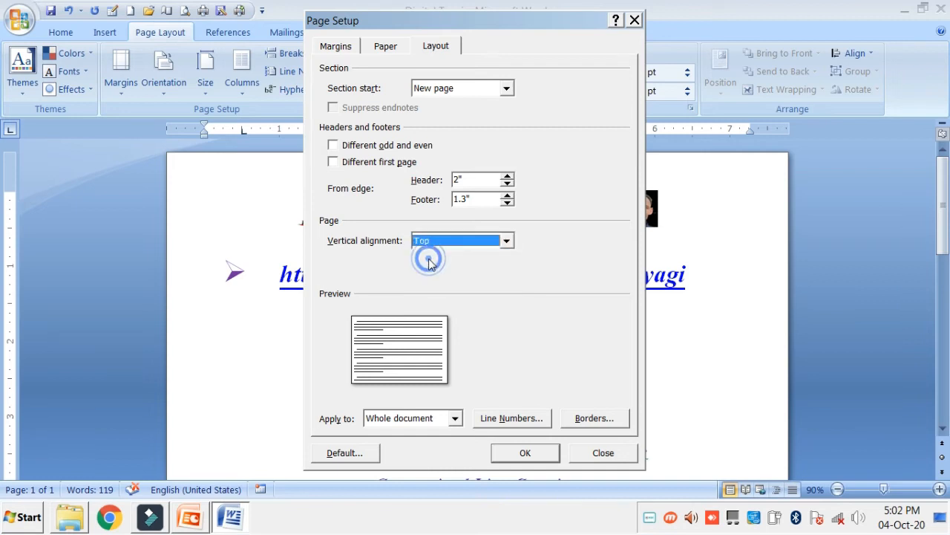
click(415, 420)
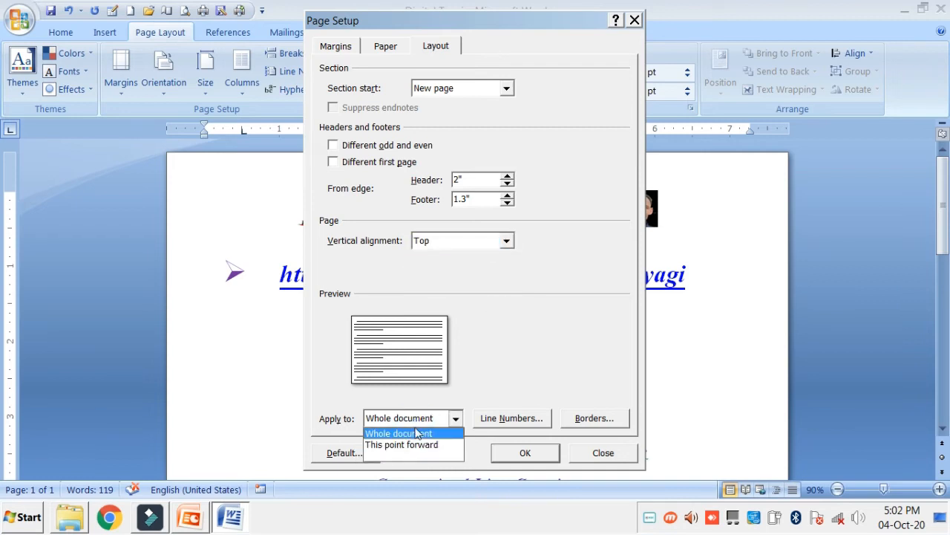
click(416, 432)
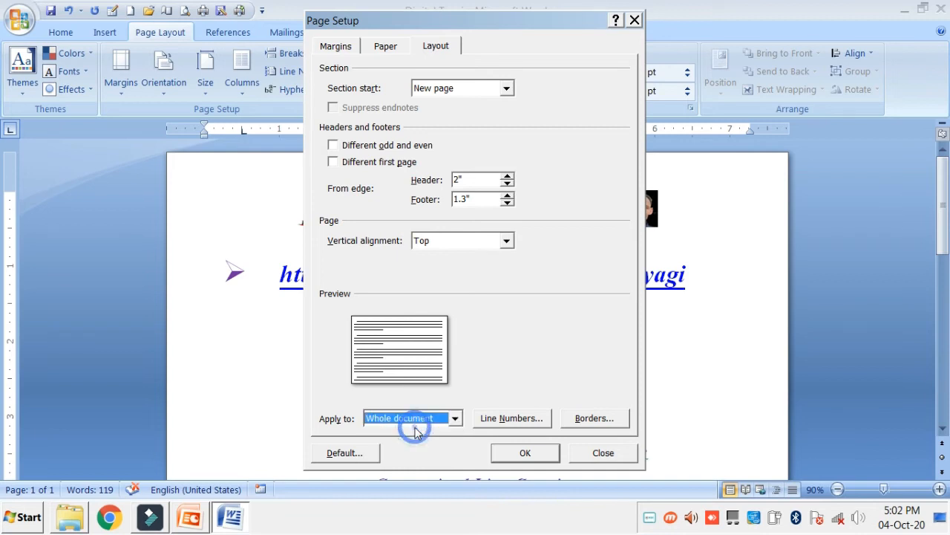
Review the paragraph border, page border and shading options from the page setup, and accept them without changes
click(599, 418)
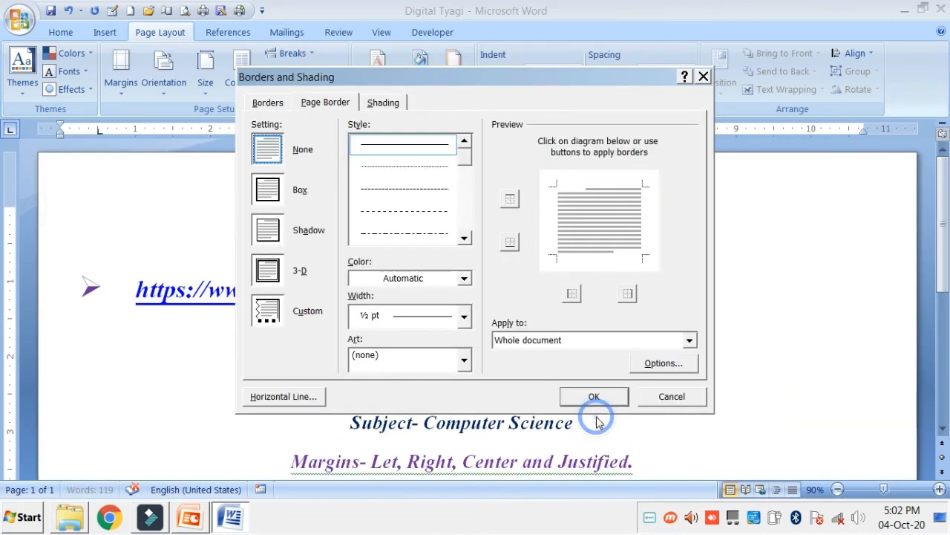
click(272, 104)
click(317, 107)
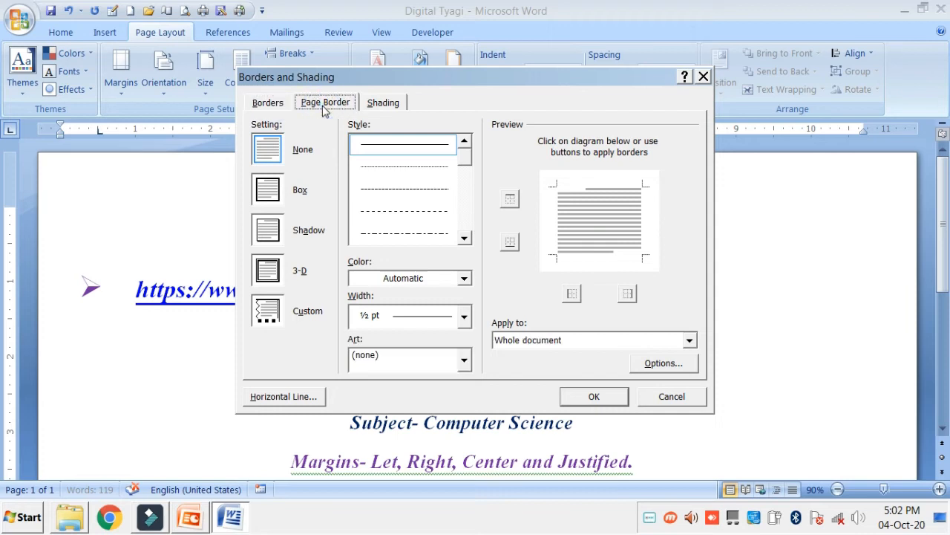
click(384, 106)
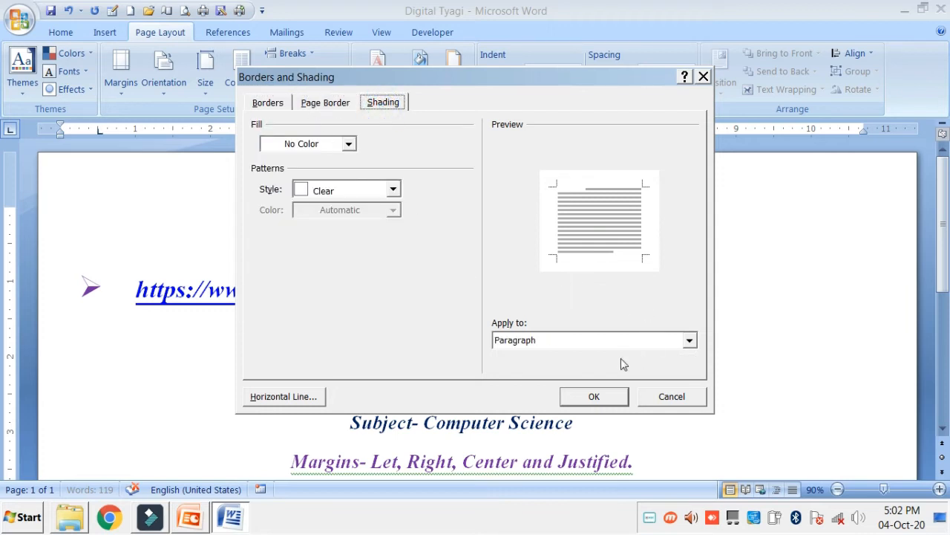
click(594, 396)
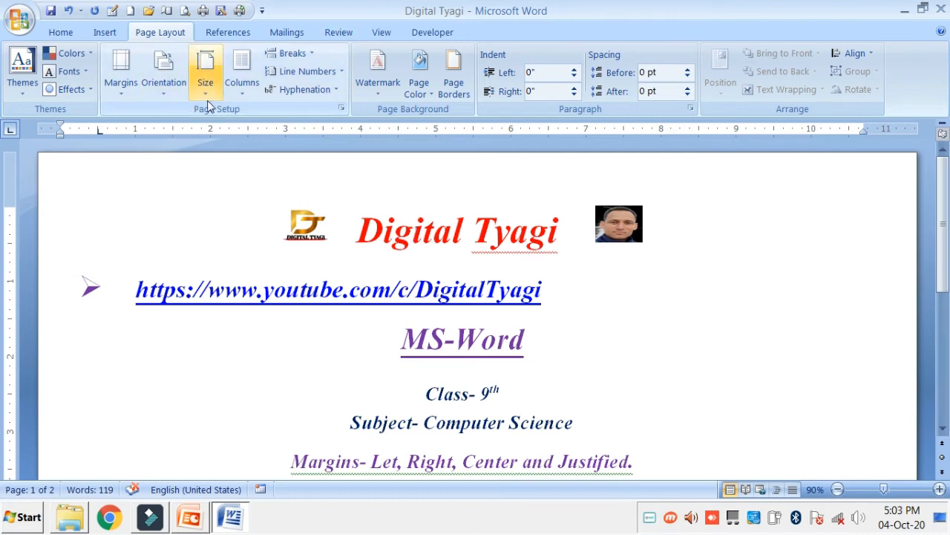
Reopen the page setup, review its margins, paper and layout settings, and change the orientation to Portrait for the whole document
click(342, 109)
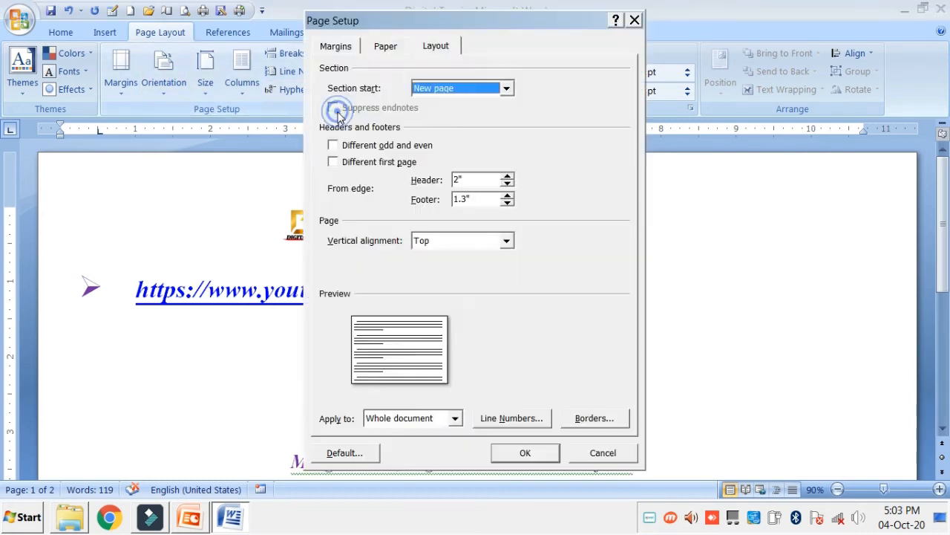
click(333, 46)
click(386, 51)
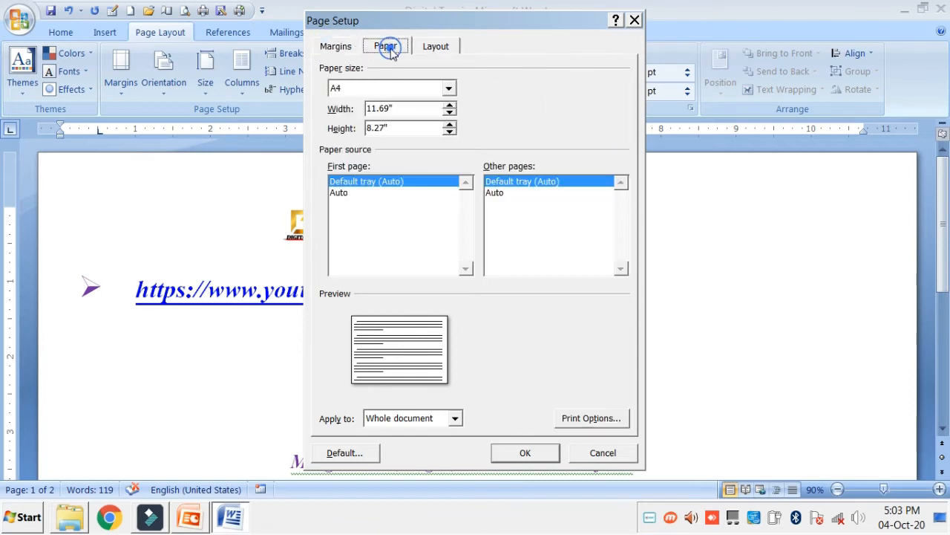
click(439, 56)
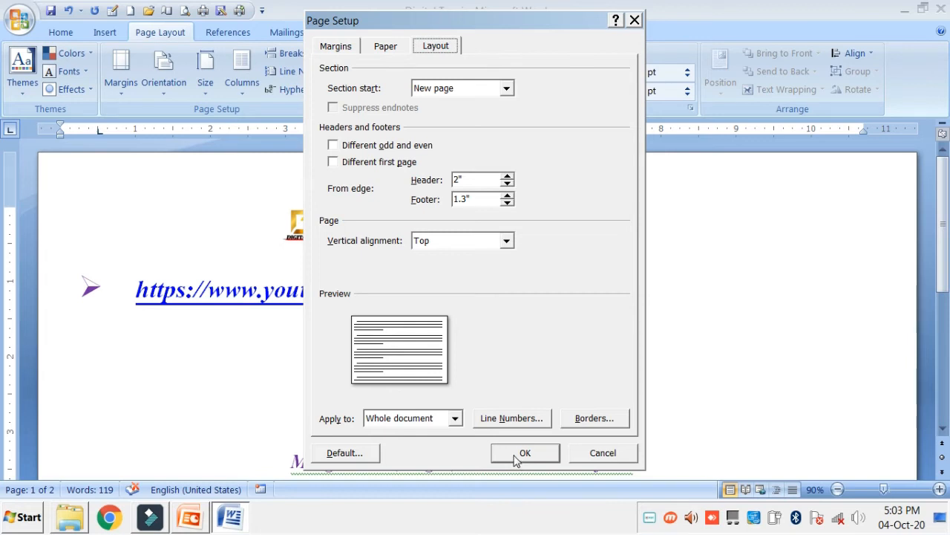
click(336, 48)
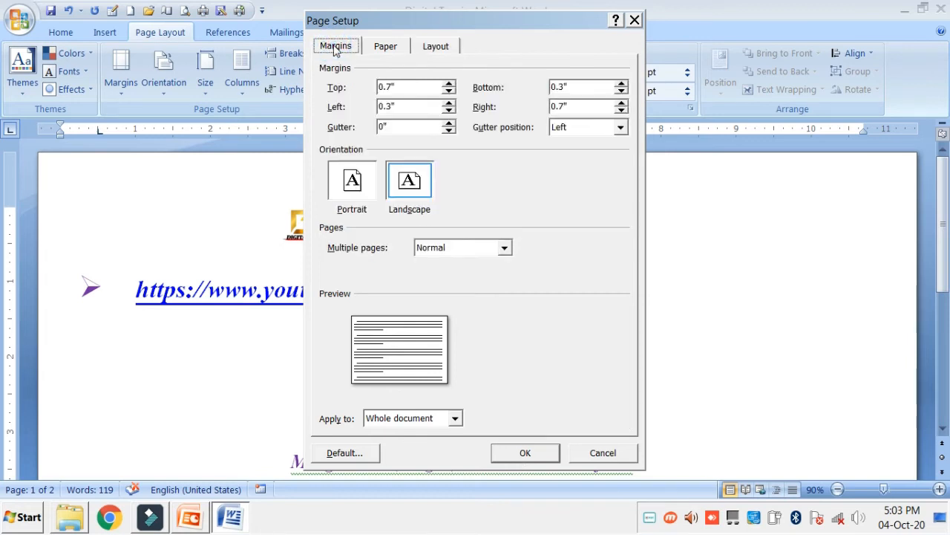
click(351, 179)
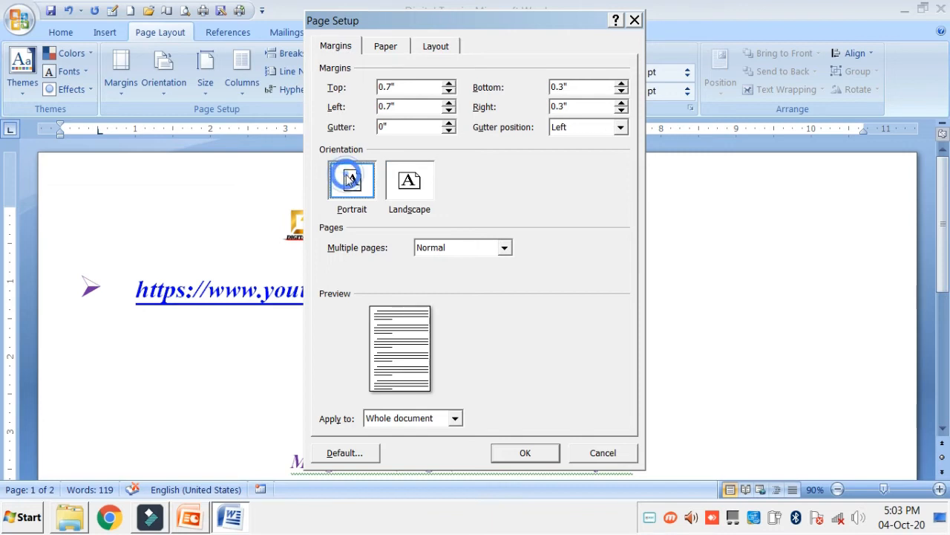
click(501, 458)
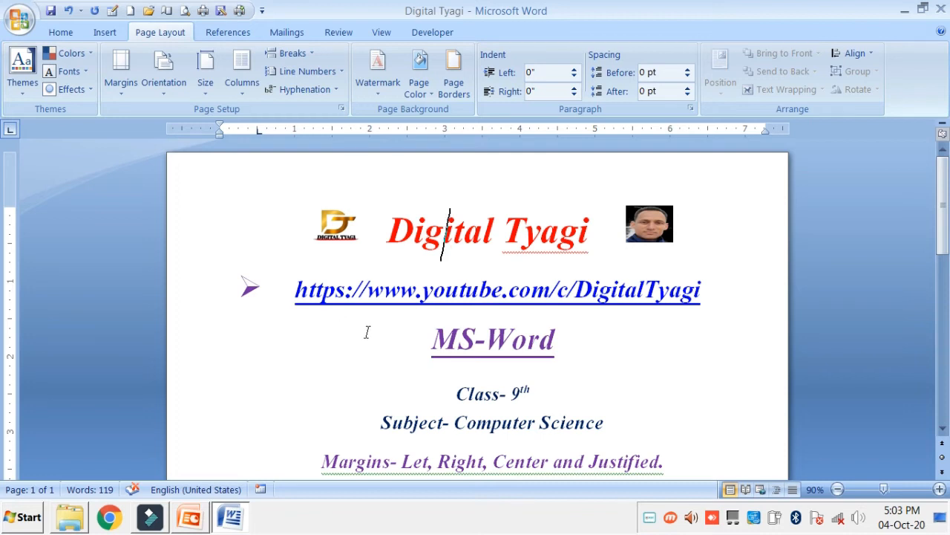
Select the black paragraph beginning "A margin is a space separating text" and set its line spacing to 1.15
scroll(366, 332, down, 12)
scroll(377, 352, up, 7)
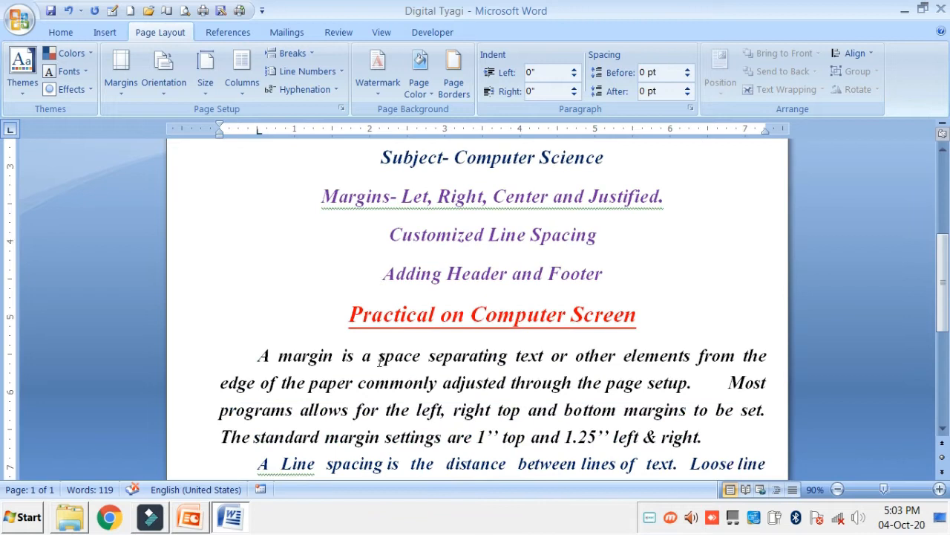
scroll(379, 361, up, 5)
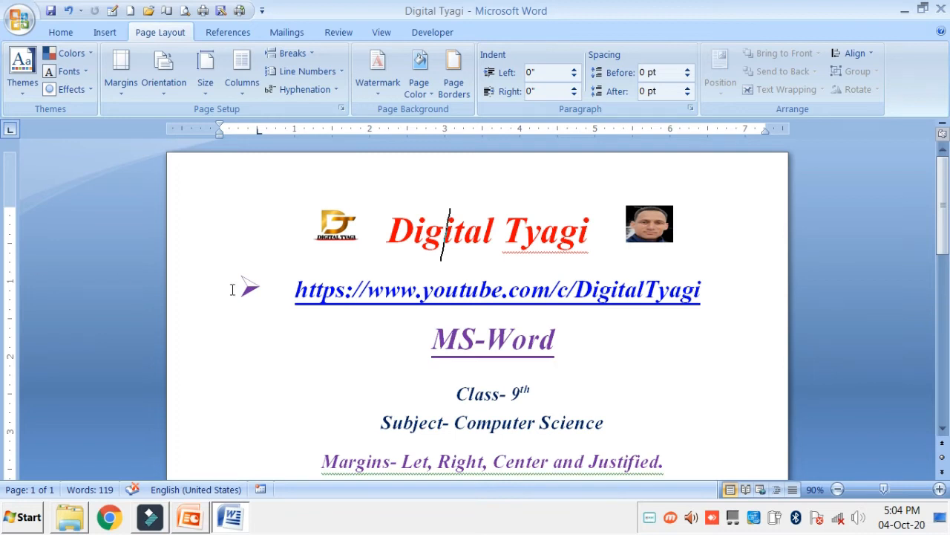
scroll(330, 335, down, 1)
scroll(331, 335, down, 8)
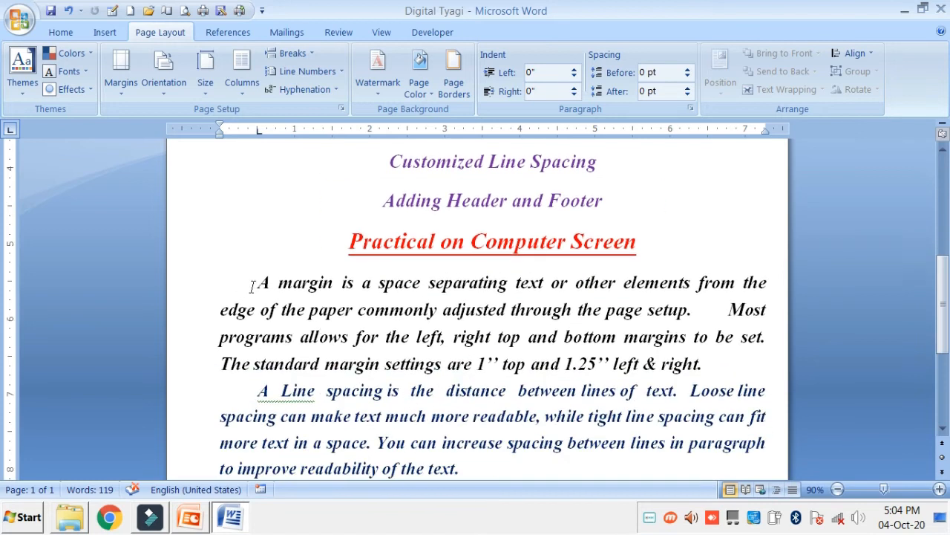
drag(258, 284, 752, 361)
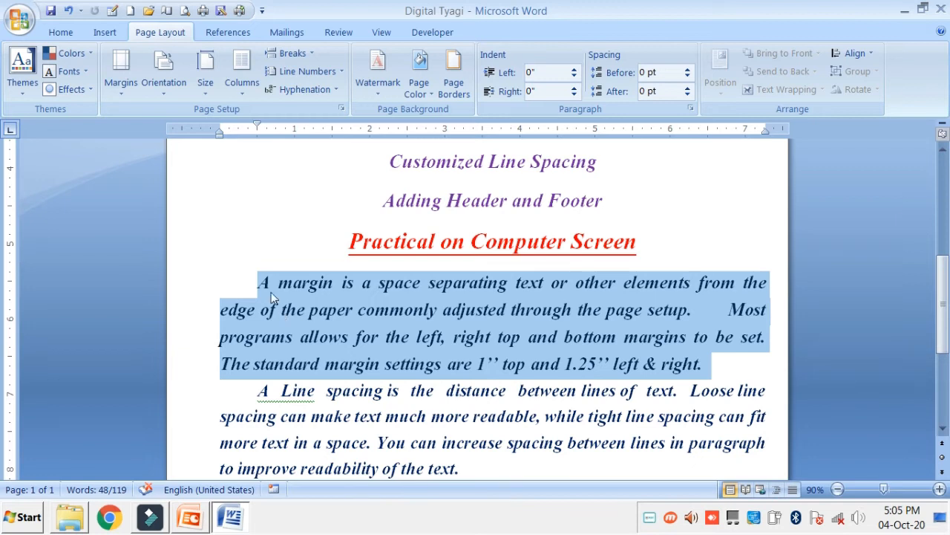
click(61, 32)
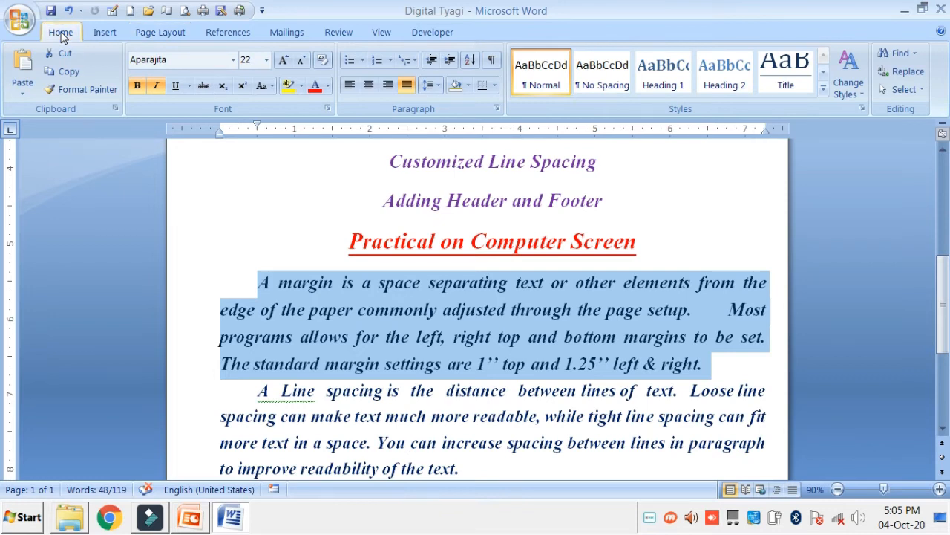
click(439, 88)
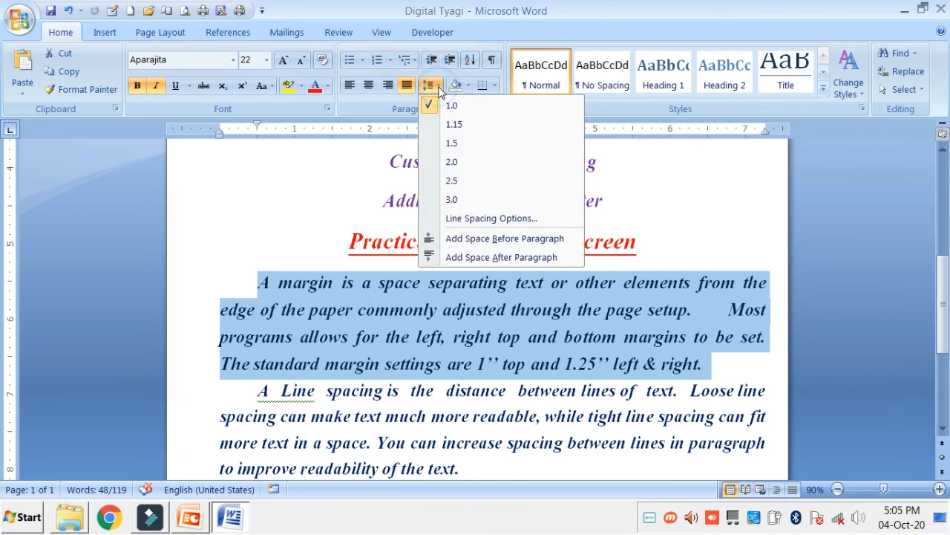
click(454, 126)
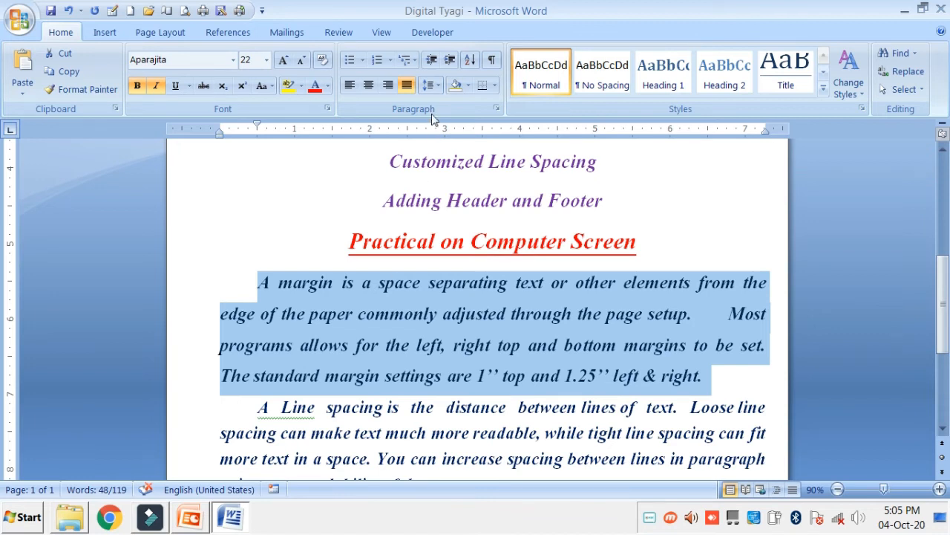
Increase the selected margin paragraph's line spacing to 2.5 and check the wider spacing in the document
click(431, 85)
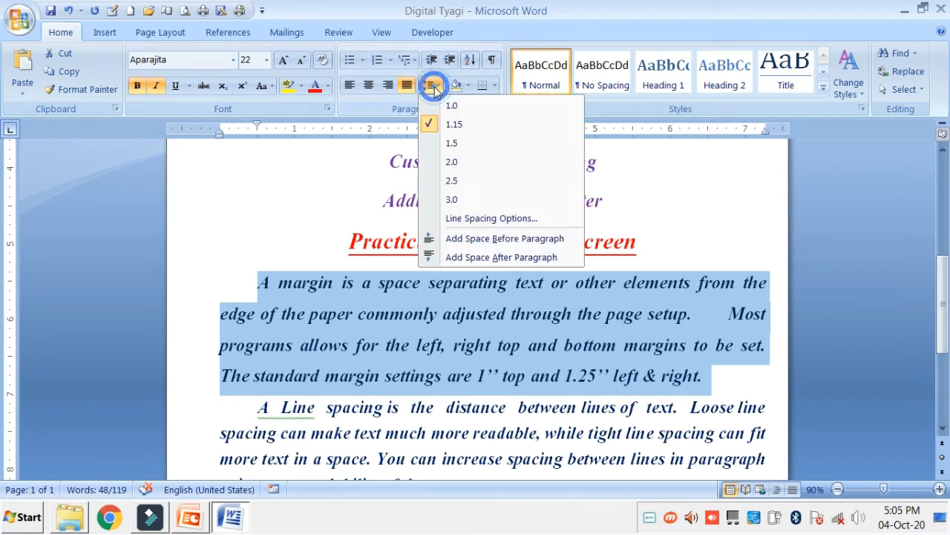
click(453, 183)
scroll(446, 256, down, 3)
scroll(451, 271, up, 2)
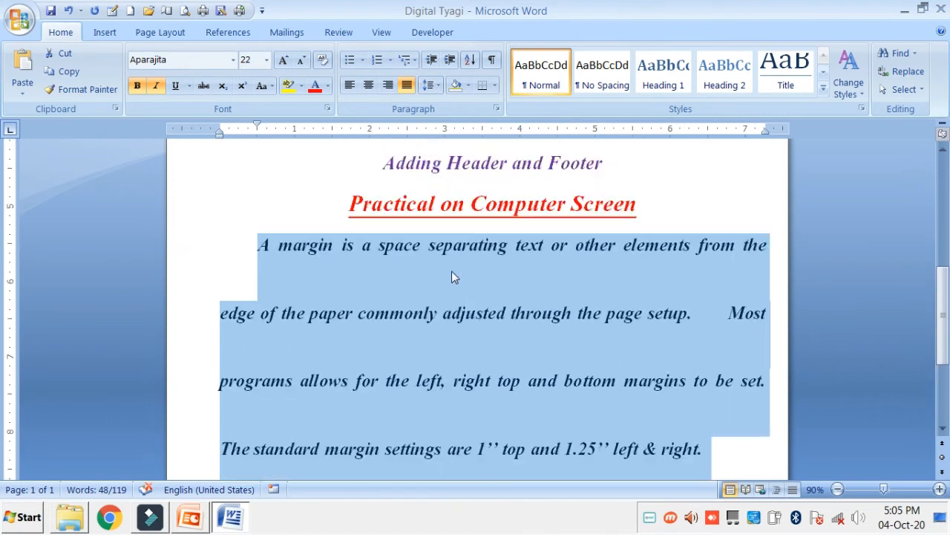
Open the detailed paragraph settings for the selected margin paragraph and review the alignment choices, keeping Justified and Body Text
click(435, 87)
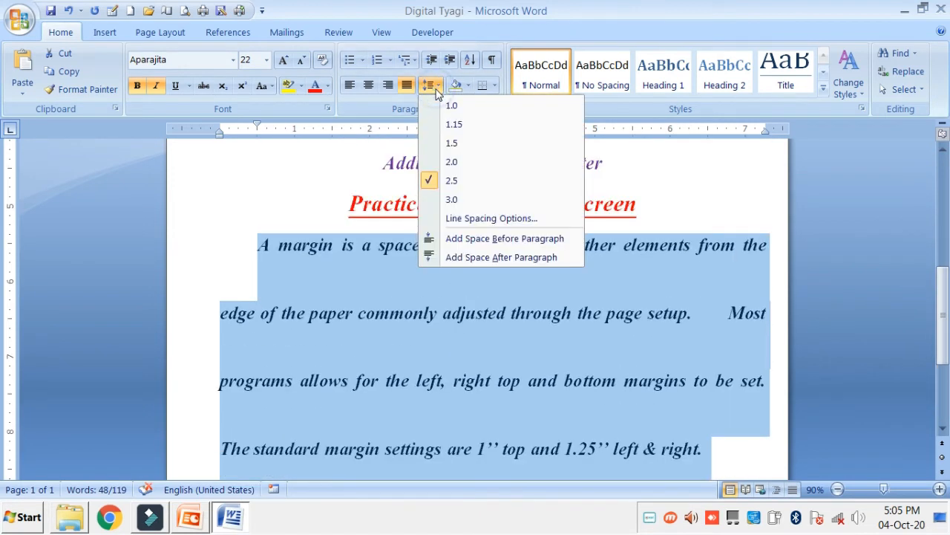
click(491, 218)
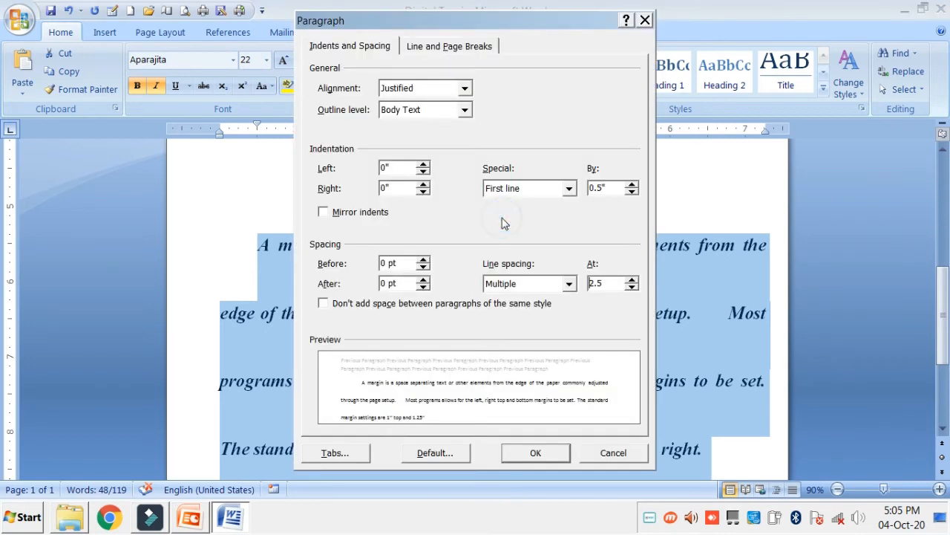
click(354, 47)
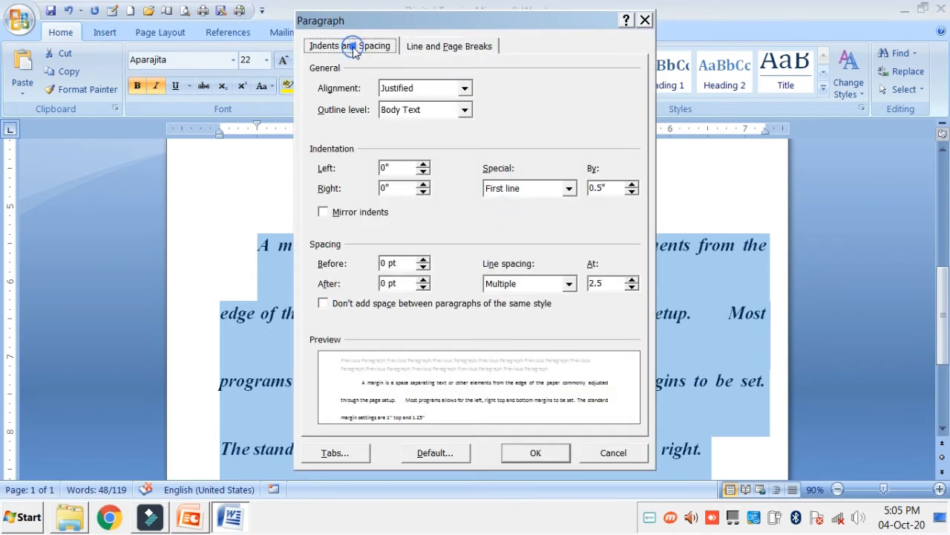
click(465, 89)
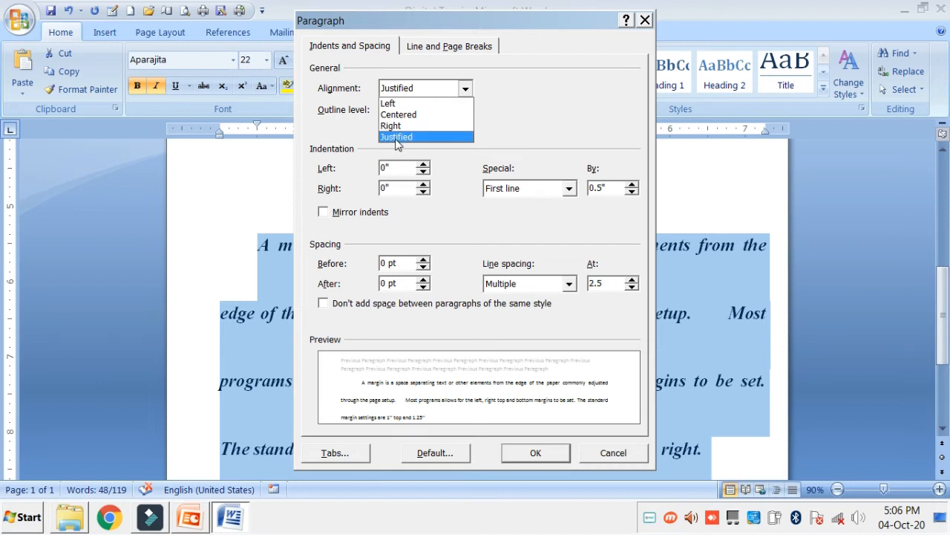
click(396, 90)
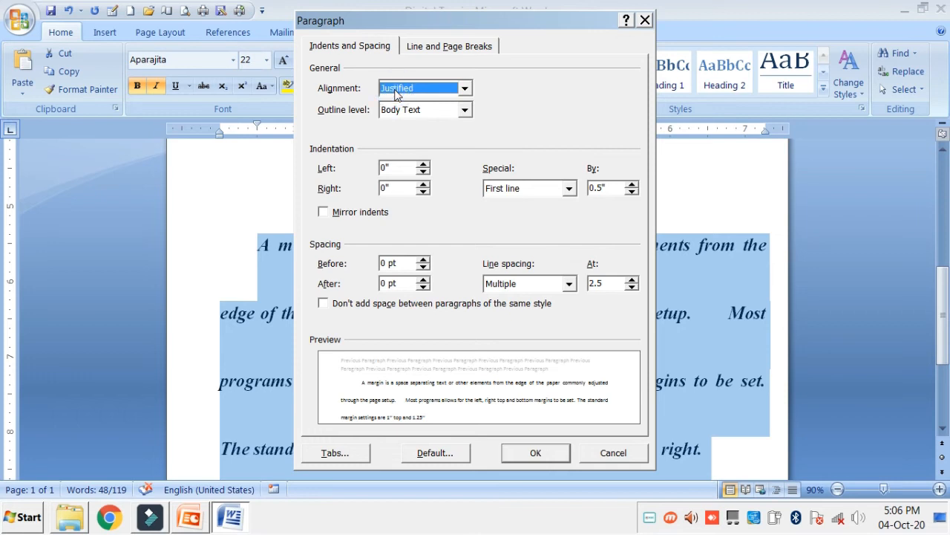
key(Tab)
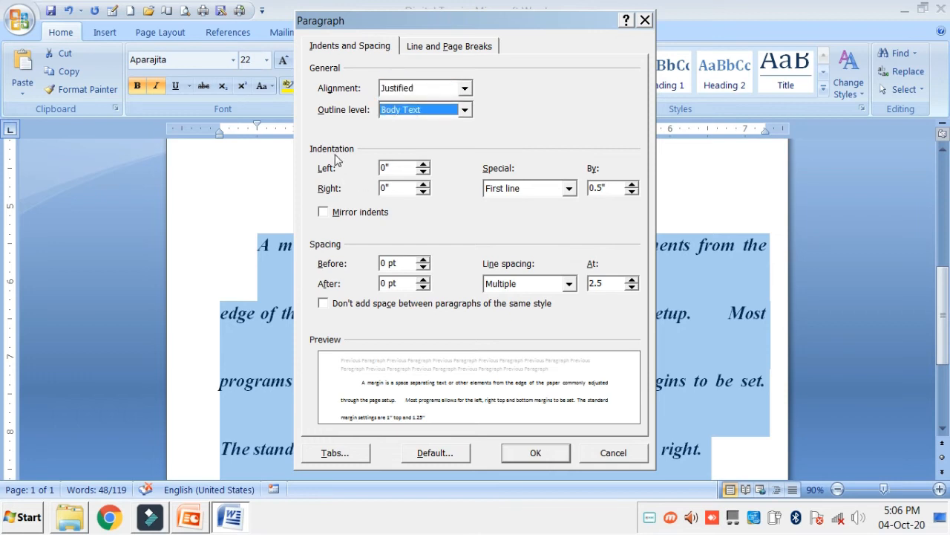
Set the margin paragraph's left indentation to 0.3" and check its effect in the preview
click(422, 168)
click(423, 169)
click(422, 169)
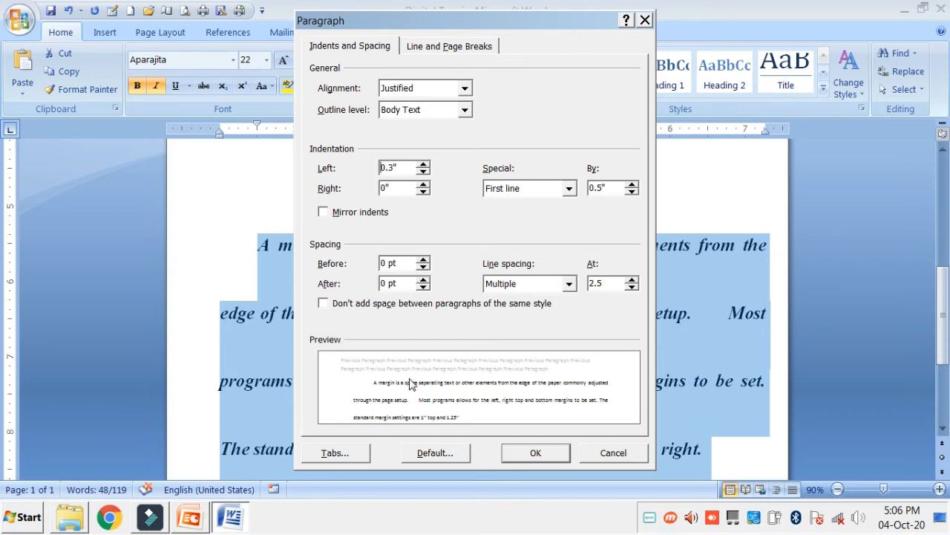
click(345, 395)
Raise the paragraph's right indentation to 1", check the preview, and reduce it to 0.7"
click(423, 185)
click(423, 185)
click(423, 185)
click(423, 185)
click(423, 185)
click(424, 185)
click(423, 185)
click(423, 184)
click(423, 185)
click(423, 185)
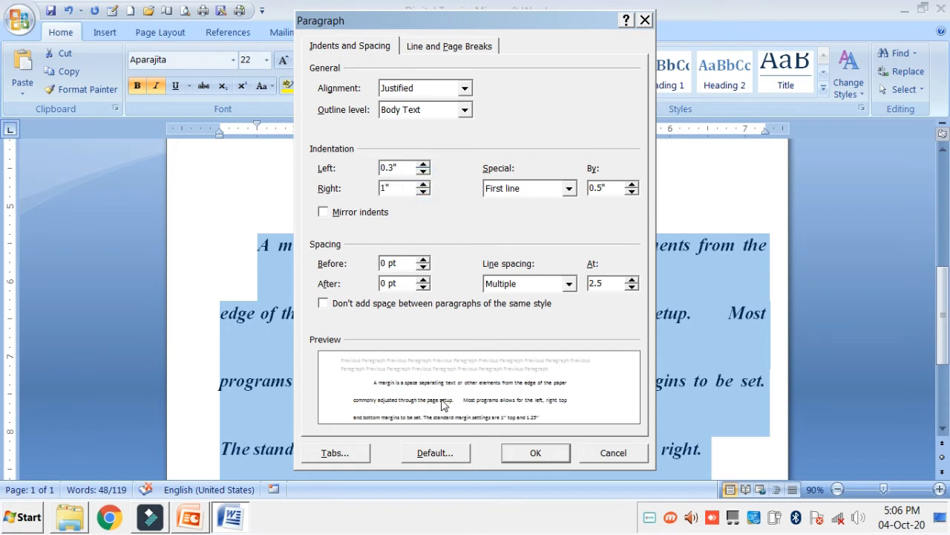
click(423, 193)
click(423, 193)
click(422, 192)
Compare the special indents in the preview, reselecting First line and switching to Hanging
click(570, 189)
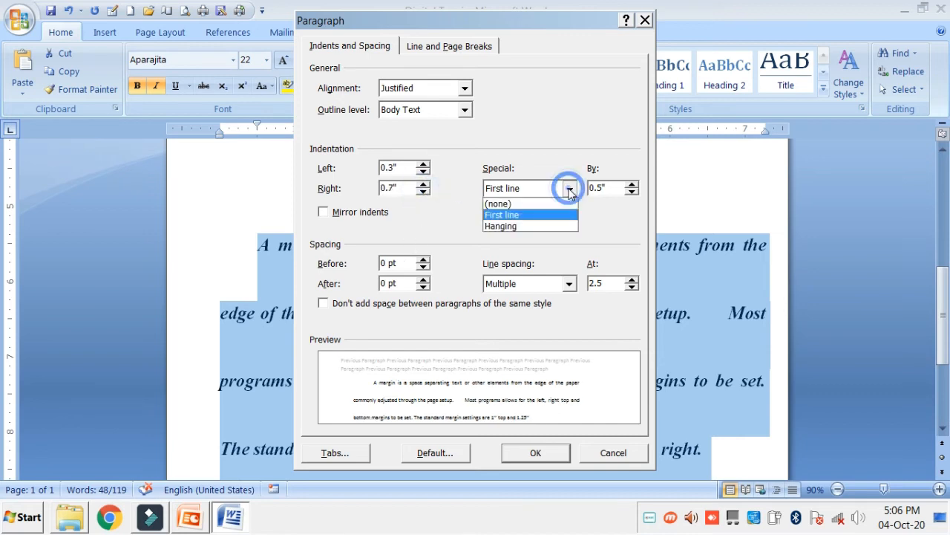
click(516, 215)
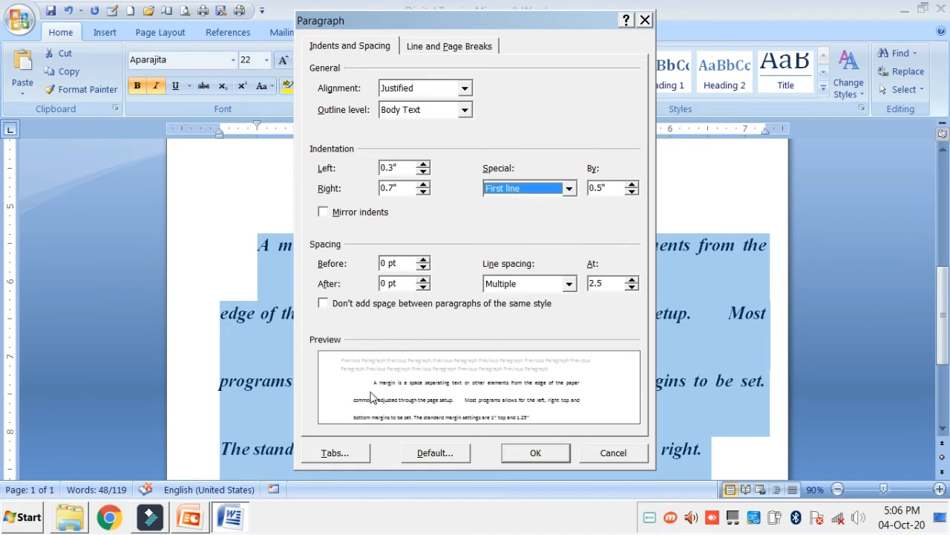
click(568, 188)
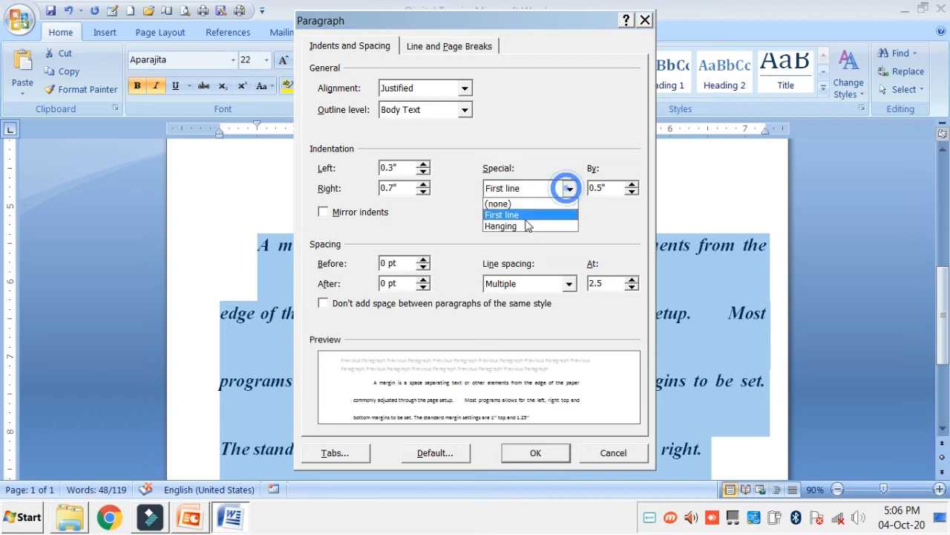
click(502, 227)
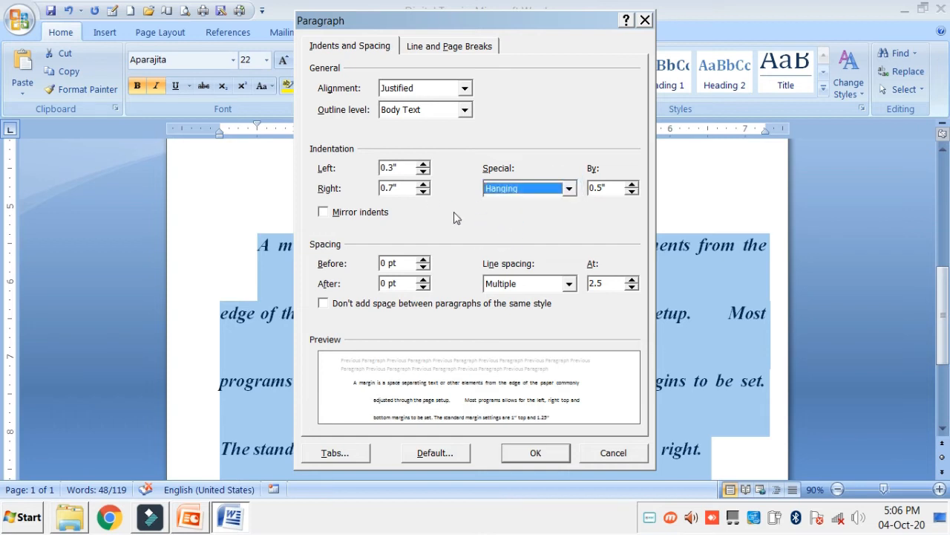
Increase the indentation to 1.8" left and 1.4" right, and change the special indent back to First line
click(423, 184)
click(422, 184)
click(422, 185)
click(421, 185)
click(422, 185)
click(421, 185)
click(422, 185)
drag(423, 164, 423, 165)
click(569, 188)
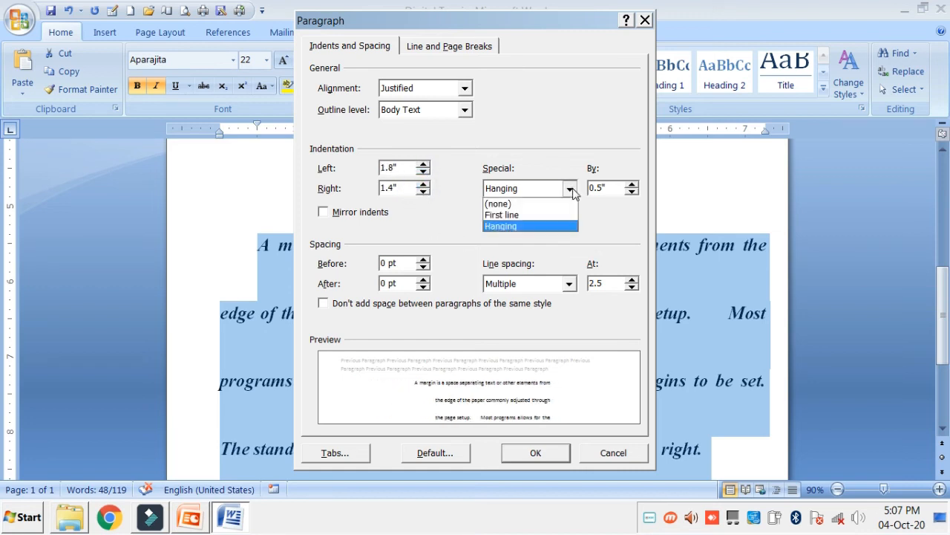
click(507, 215)
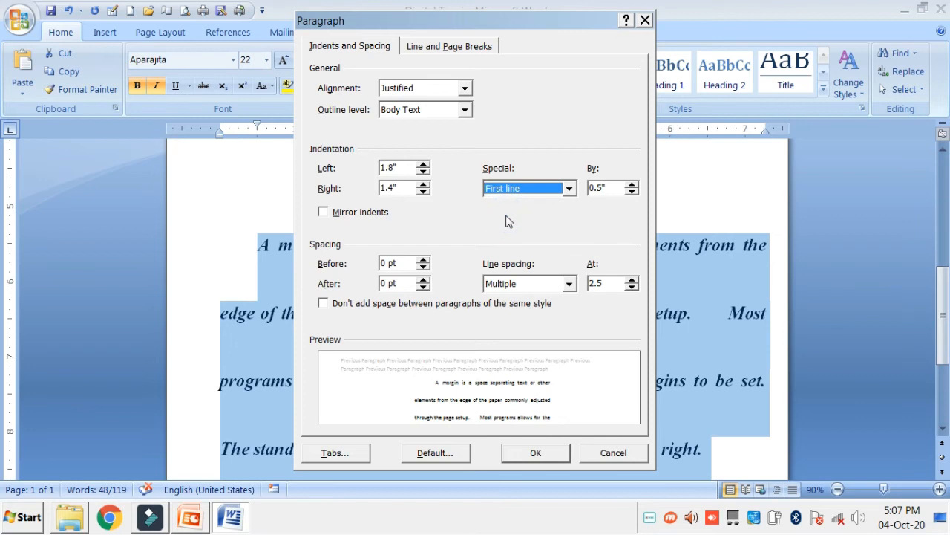
Set the spacing before the margin paragraph to 48 pt
click(424, 260)
click(424, 259)
click(424, 259)
click(424, 259)
click(424, 259)
click(424, 259)
click(424, 259)
click(424, 259)
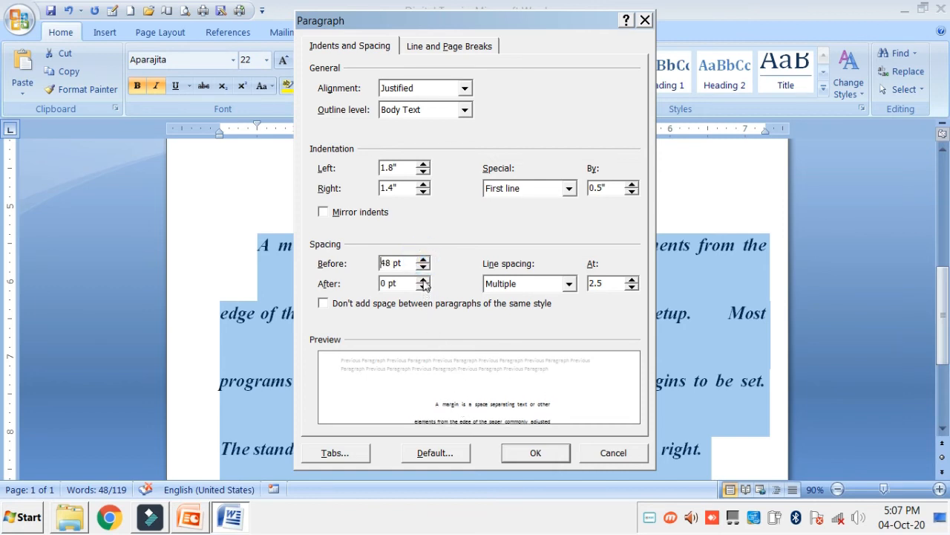
Set the spacing after the margin paragraph to 42 pt
click(423, 279)
click(423, 280)
click(423, 280)
click(424, 280)
click(423, 280)
click(423, 280)
click(424, 280)
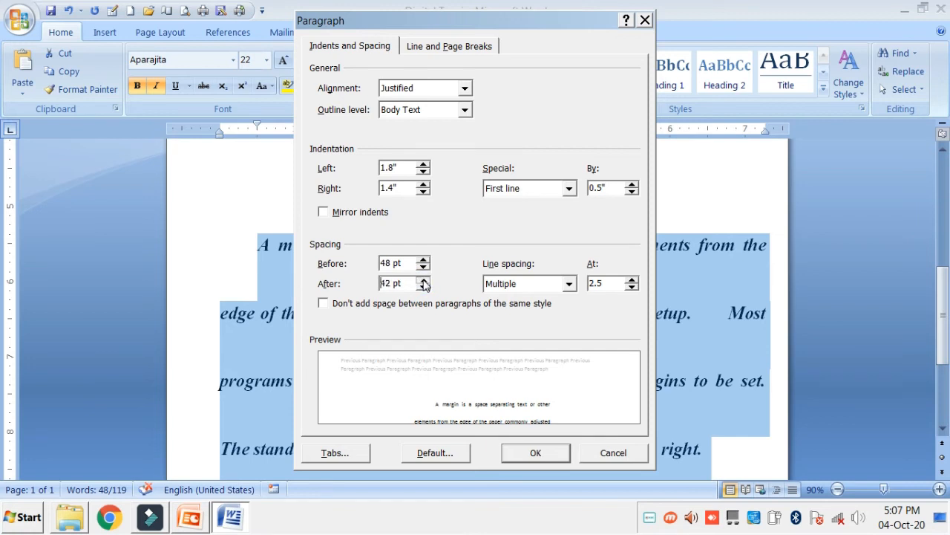
Try the Single, 1.5 lines, Double and At least line spacings in the preview, and return to Single
click(569, 284)
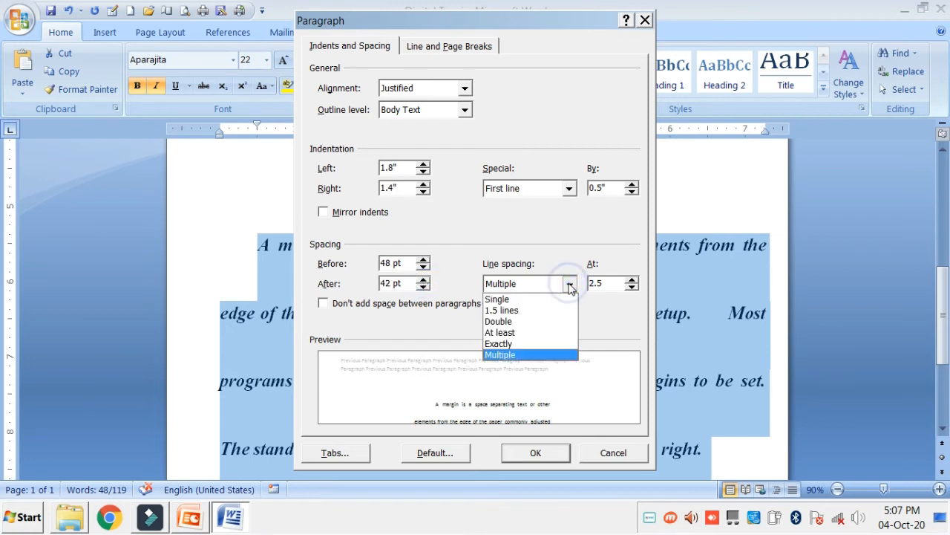
click(507, 299)
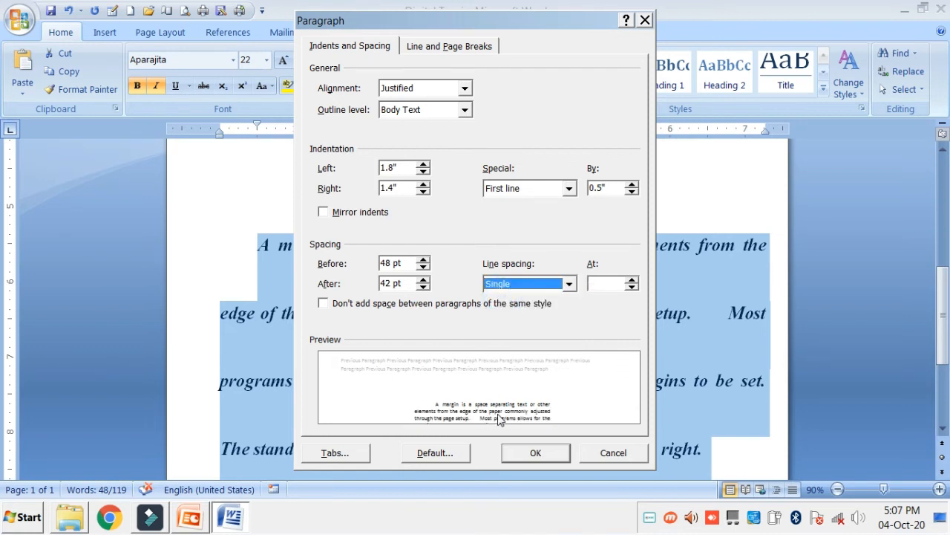
click(570, 285)
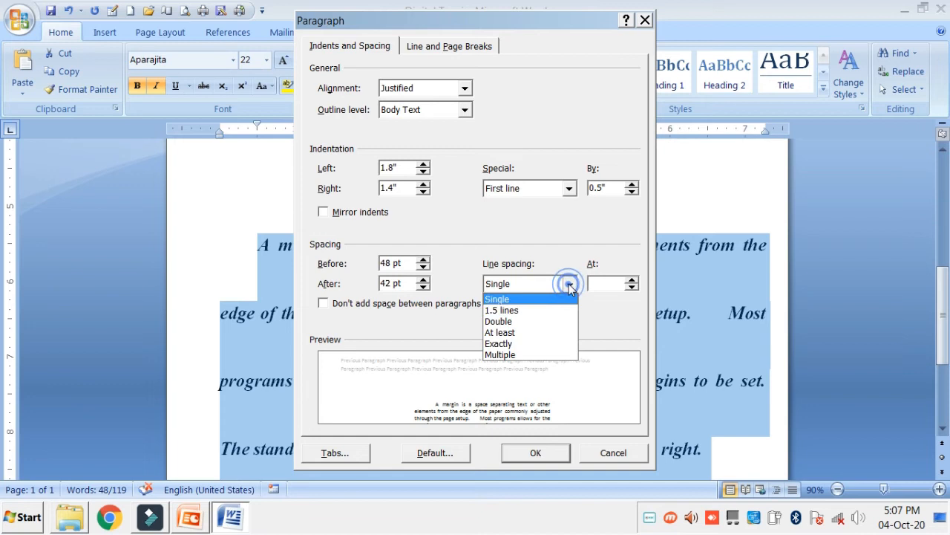
click(502, 312)
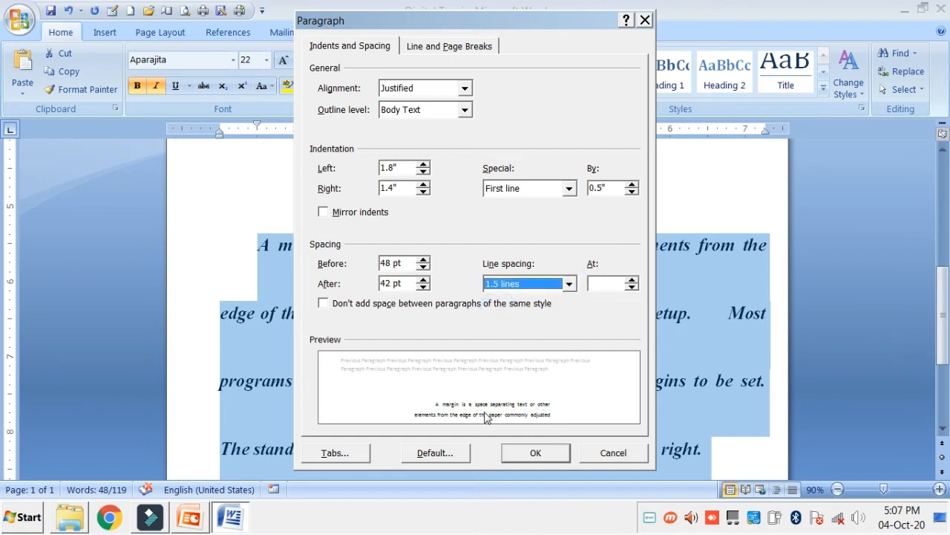
click(569, 283)
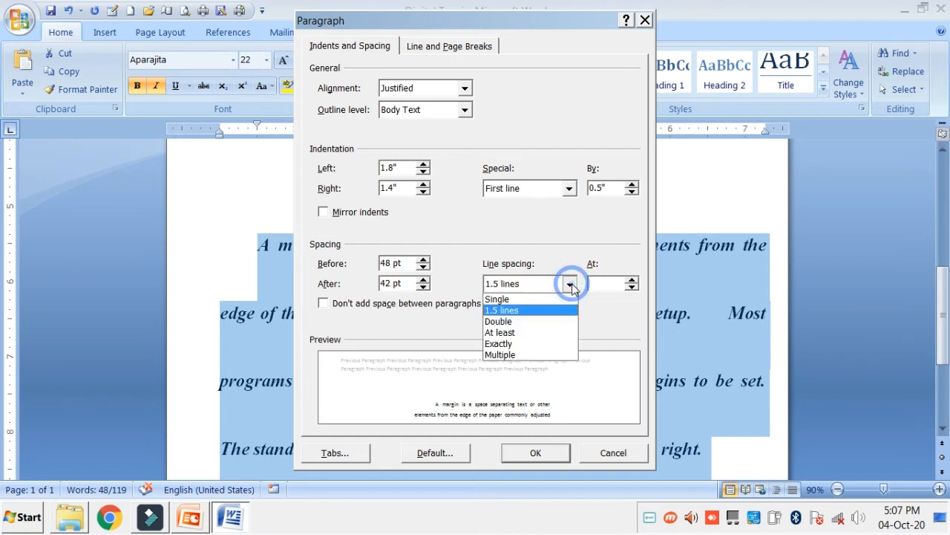
click(509, 322)
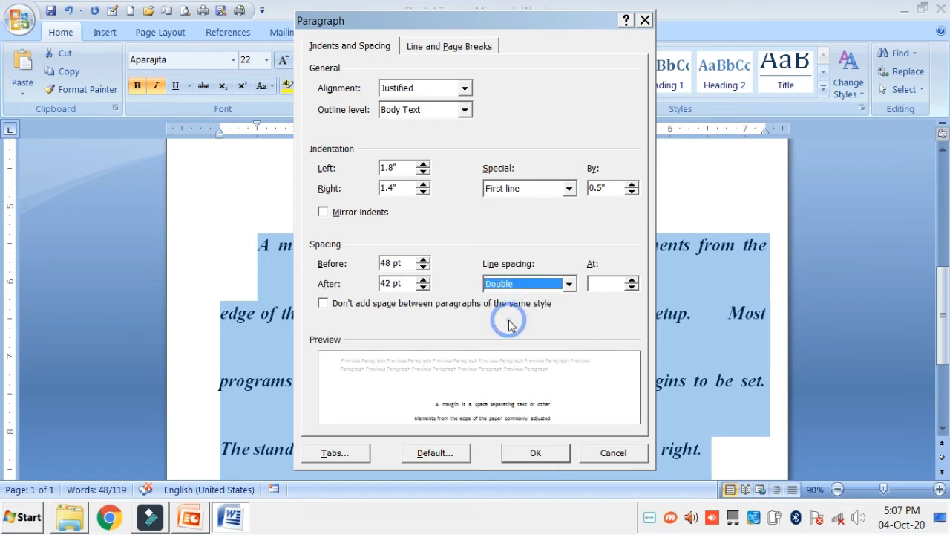
click(568, 285)
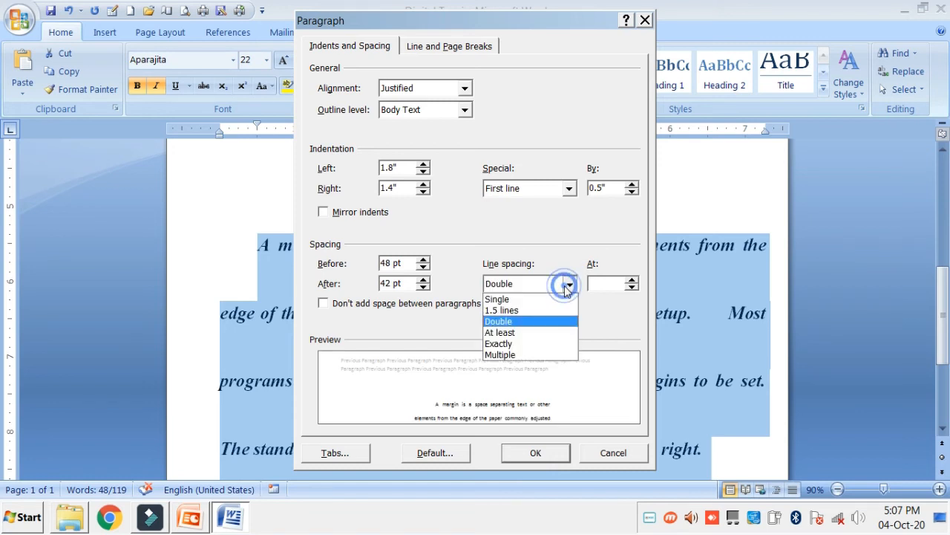
click(499, 333)
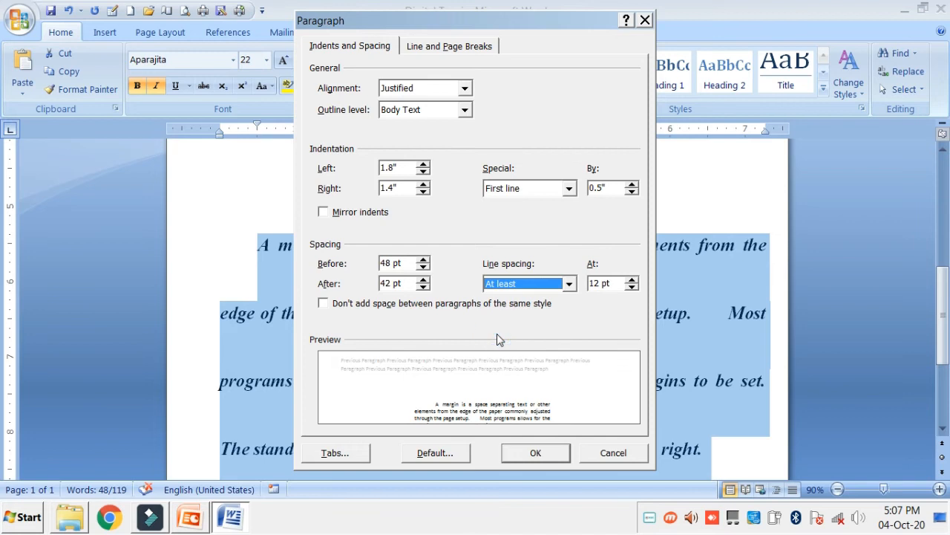
click(568, 286)
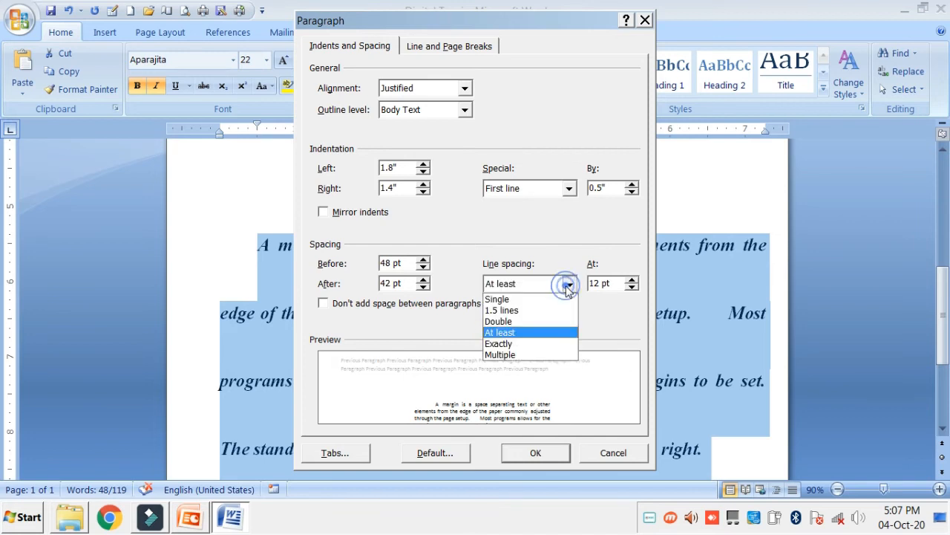
click(499, 300)
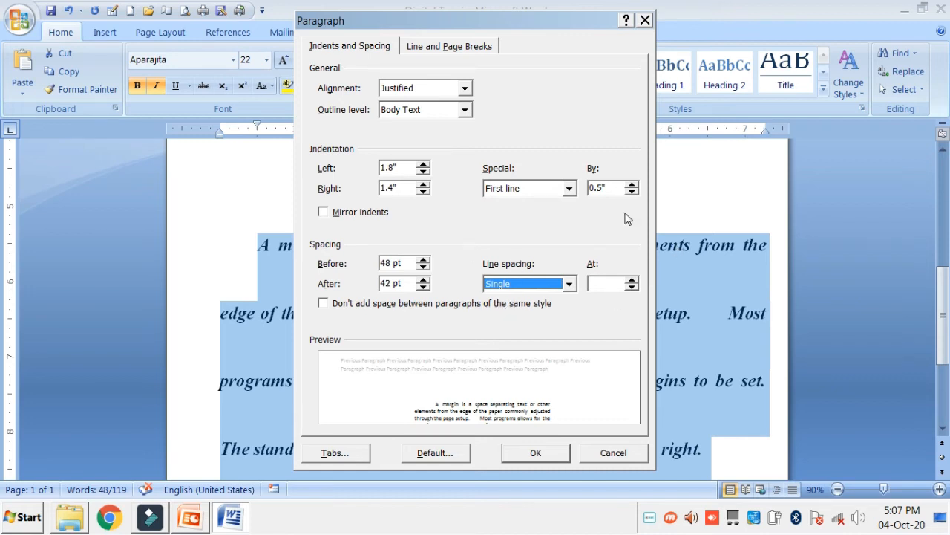
Review the line and page break options, and apply the paragraph settings to the selected text
click(431, 47)
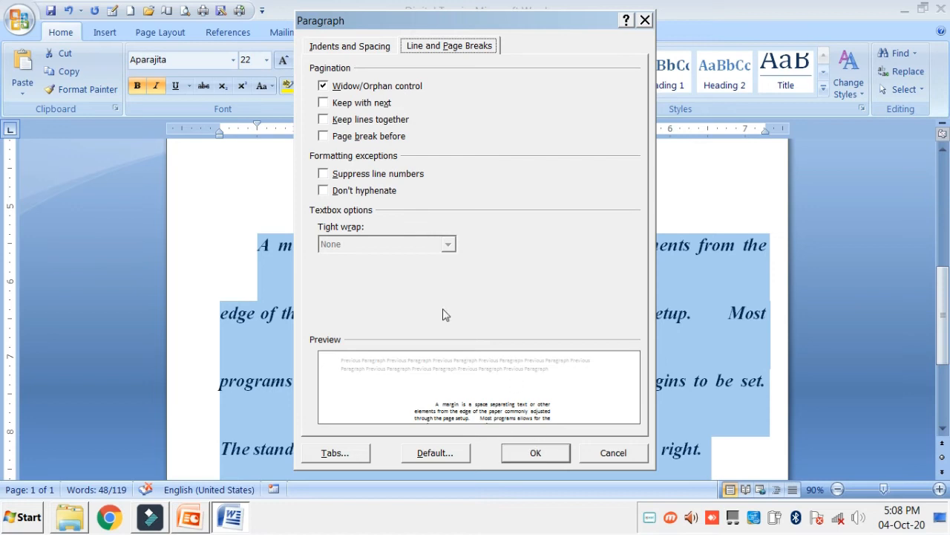
click(531, 452)
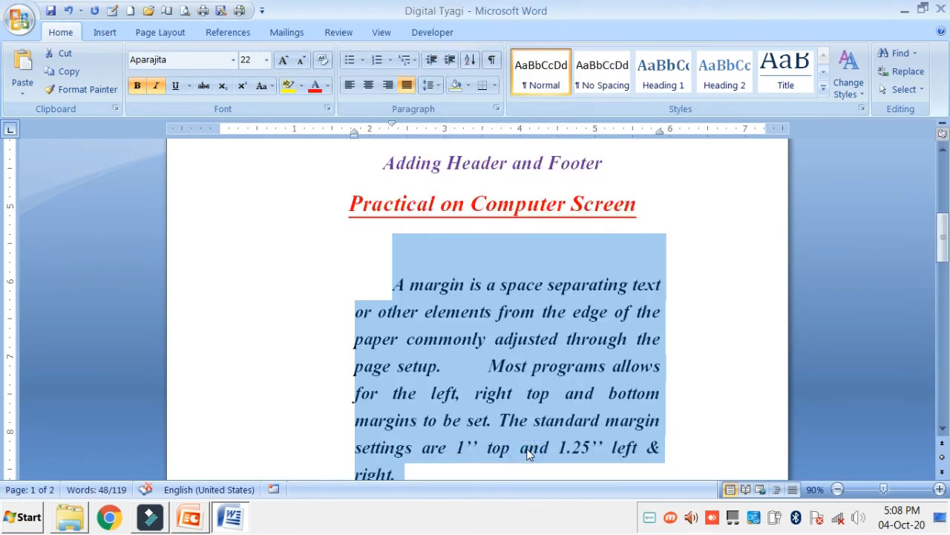
scroll(473, 357, down, 1)
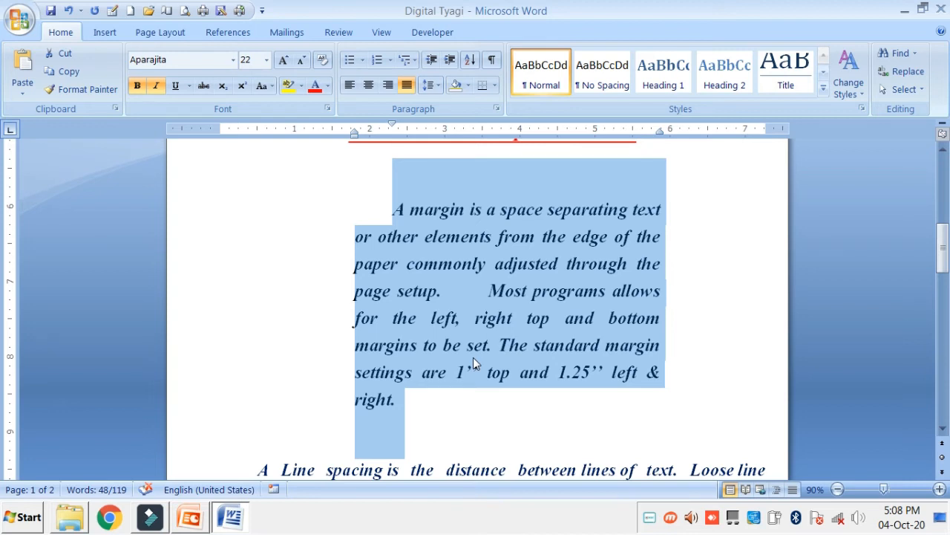
Undo the last paragraph formatting changes on the selected margin paragraph
key(ctrl+z)
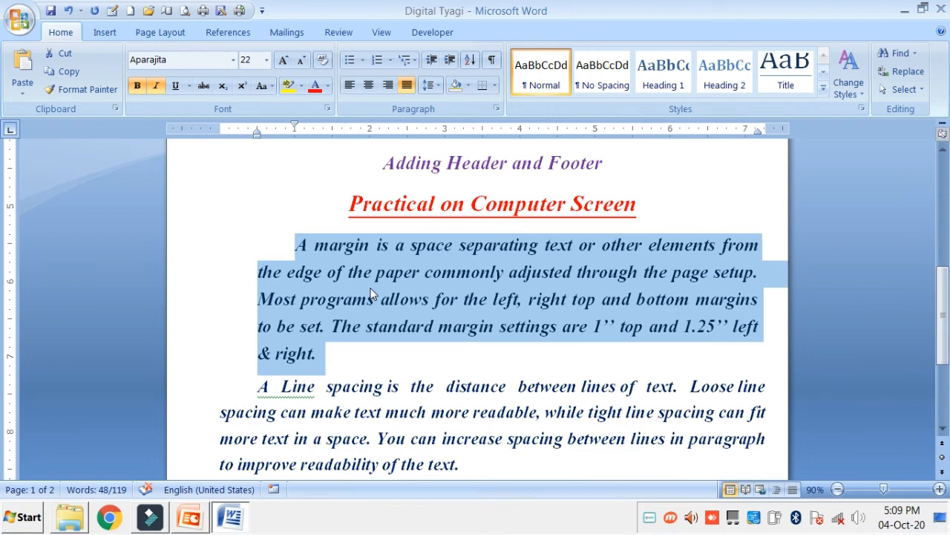
key(ctrl+z)
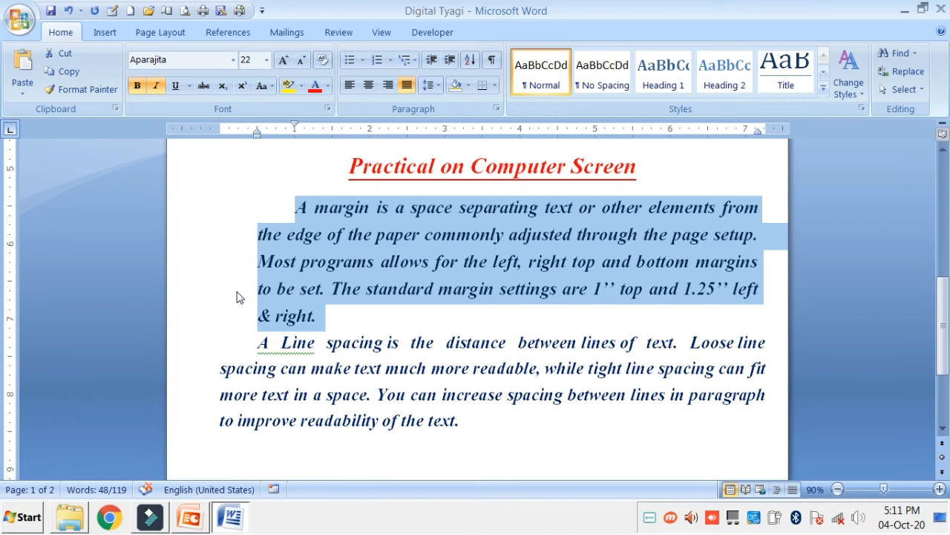
Add space before the selected margin paragraph, and remove that space again
click(440, 86)
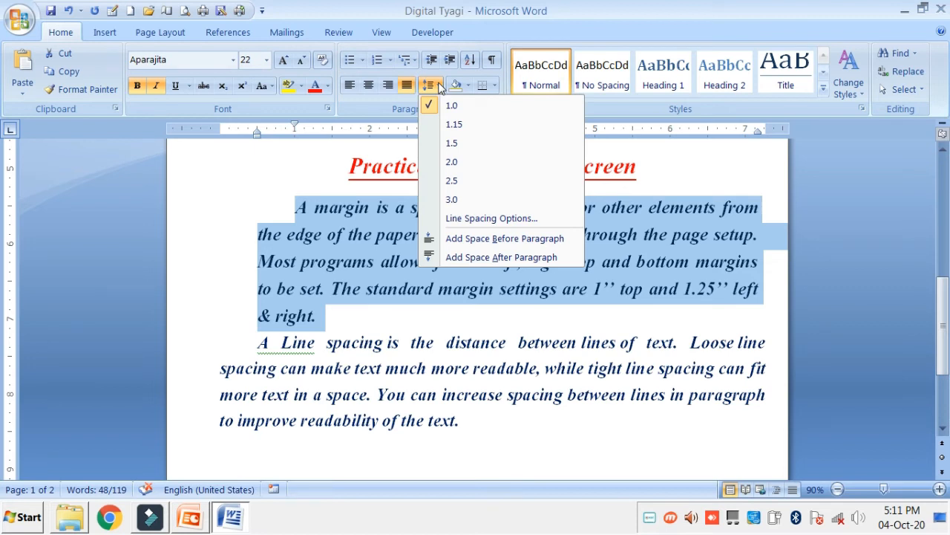
click(481, 239)
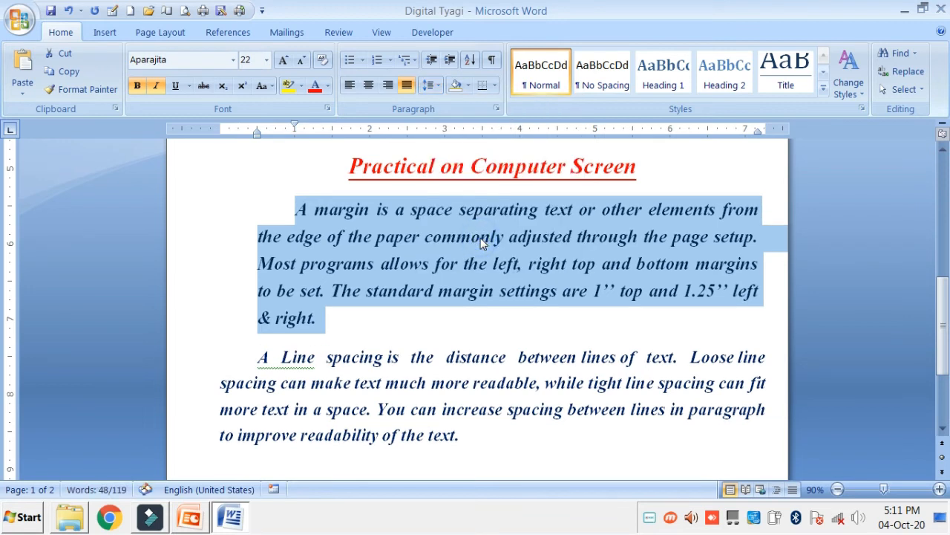
click(431, 87)
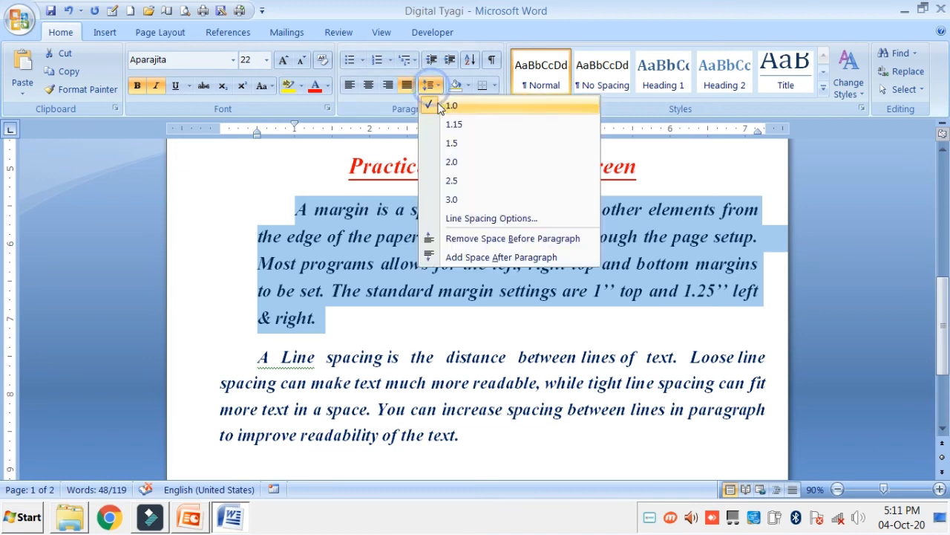
click(496, 240)
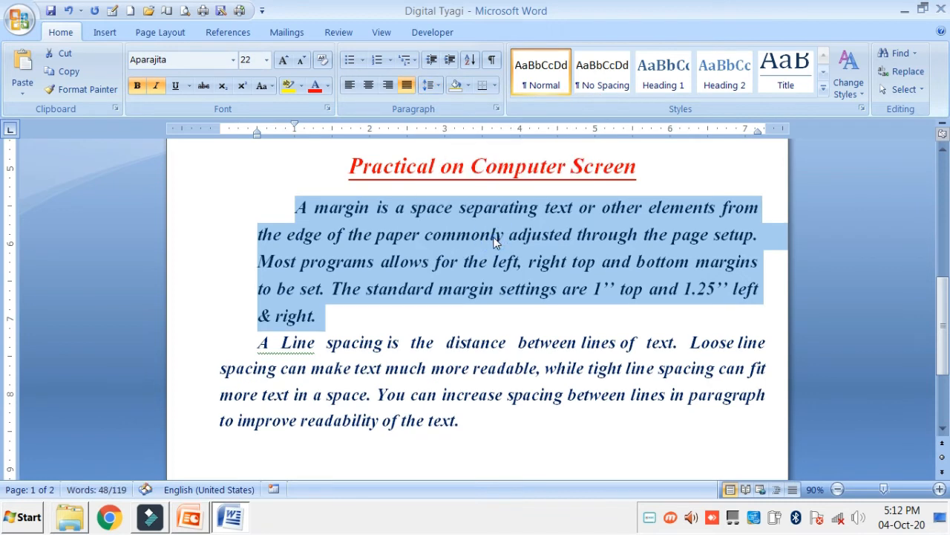
Add space after the selected margin paragraph, and remove that space again
click(431, 87)
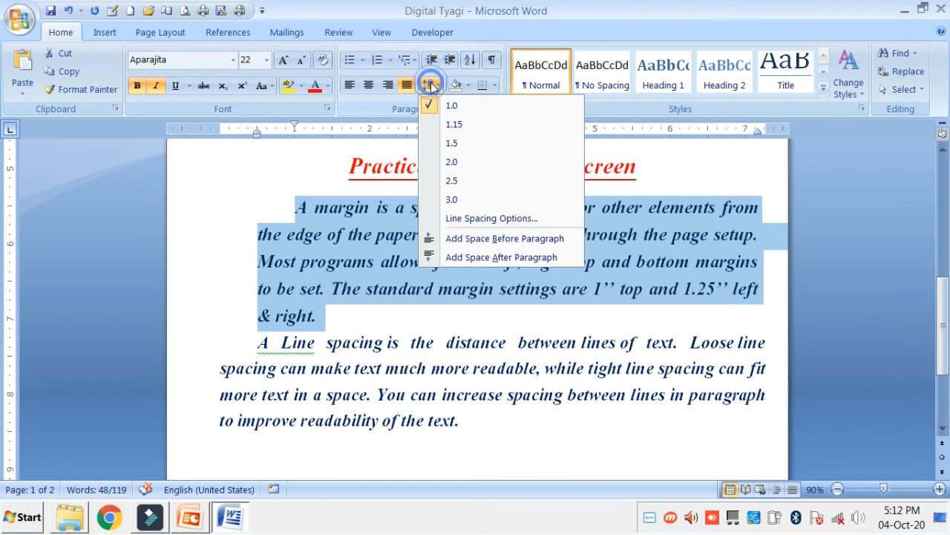
click(495, 256)
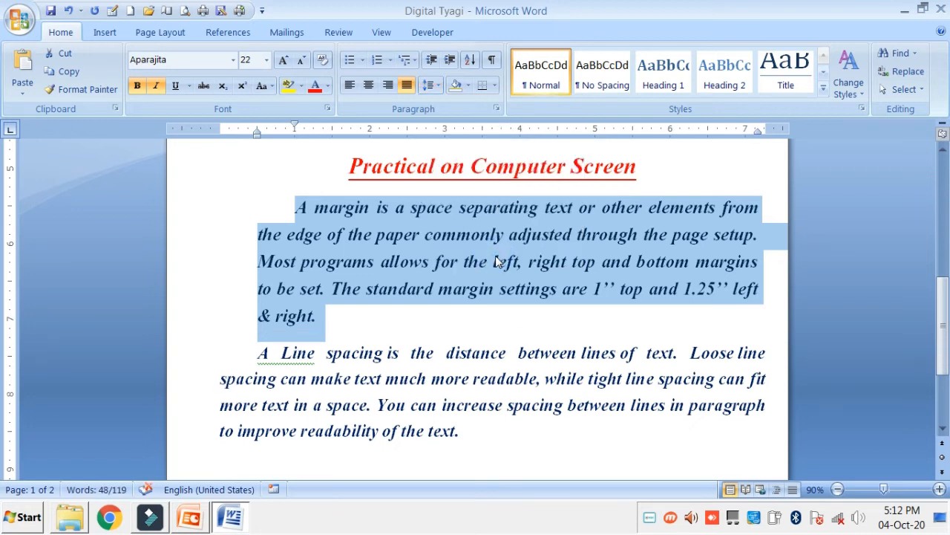
click(430, 86)
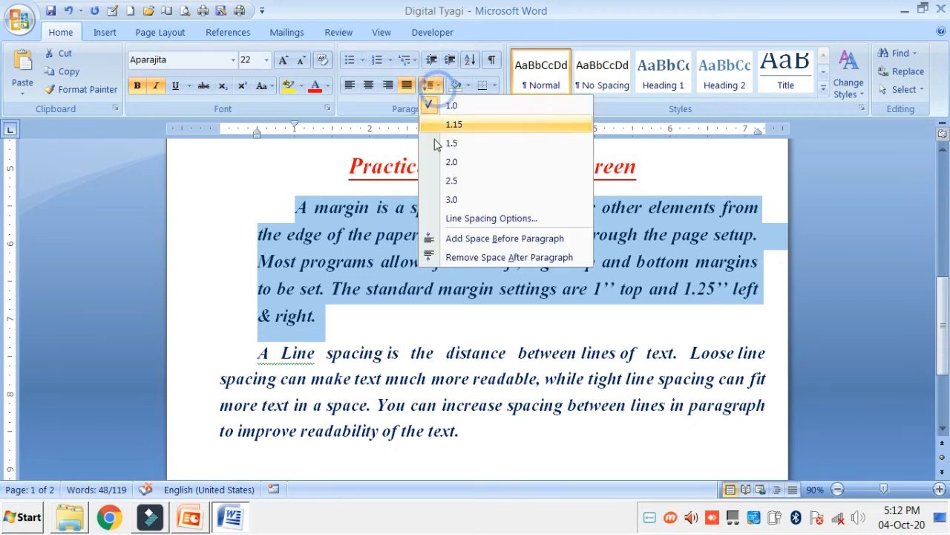
click(506, 258)
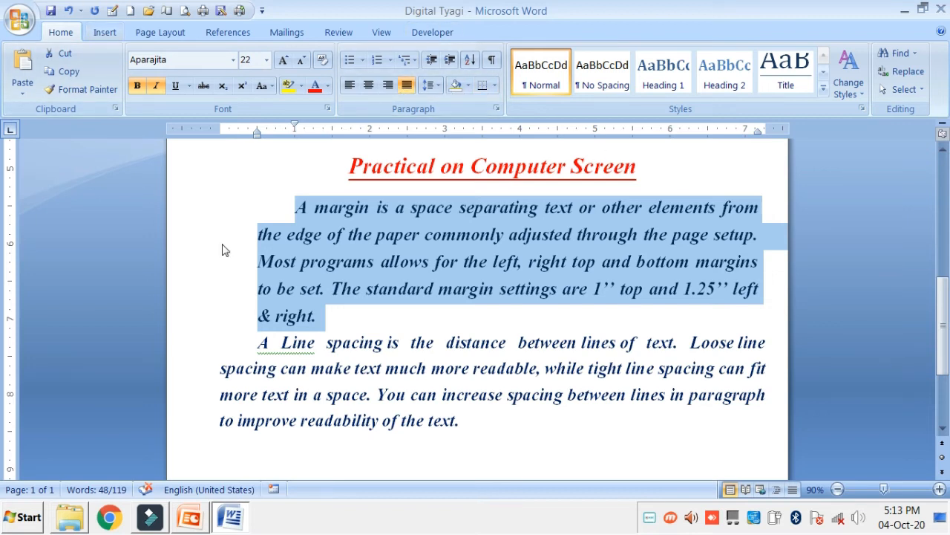
Deselect the margin paragraph, return to the beginning of the document and display the commands for inserting content
click(229, 208)
scroll(260, 334, up, 10)
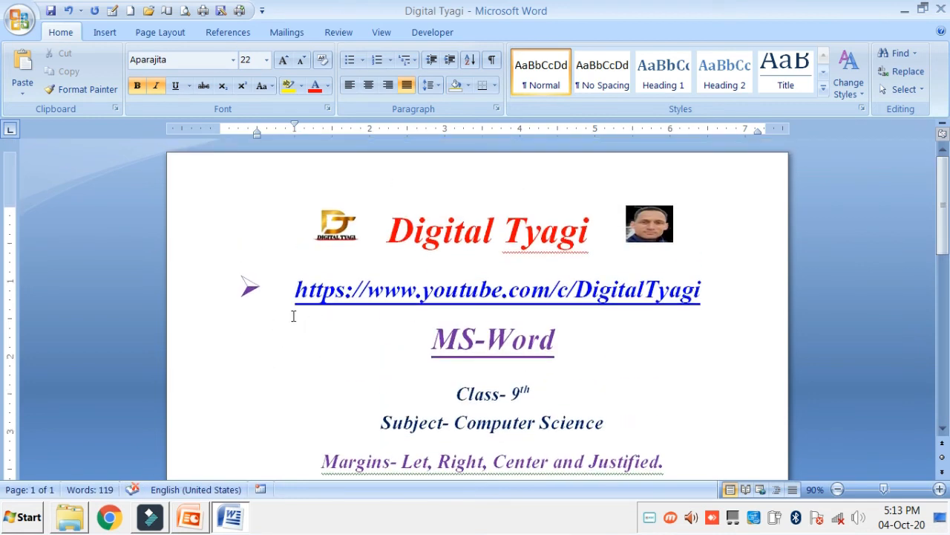
click(106, 32)
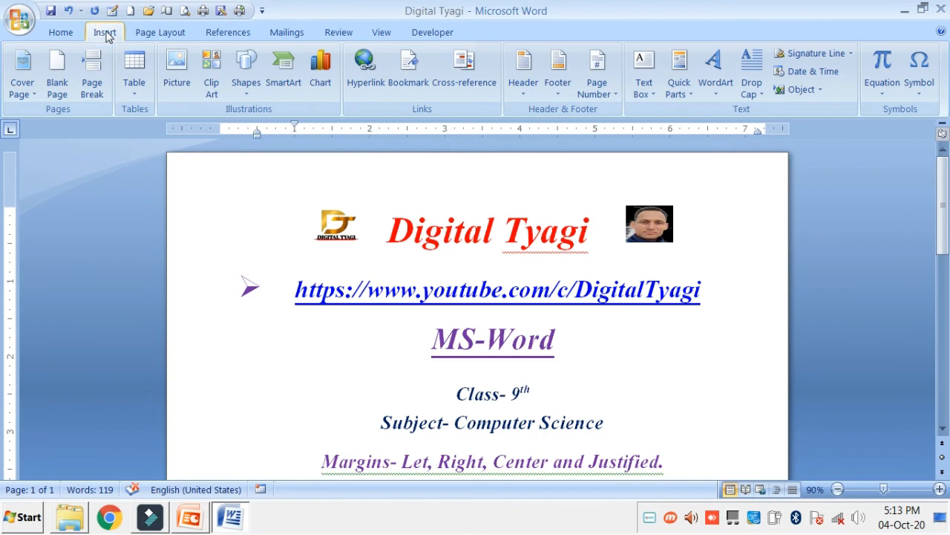